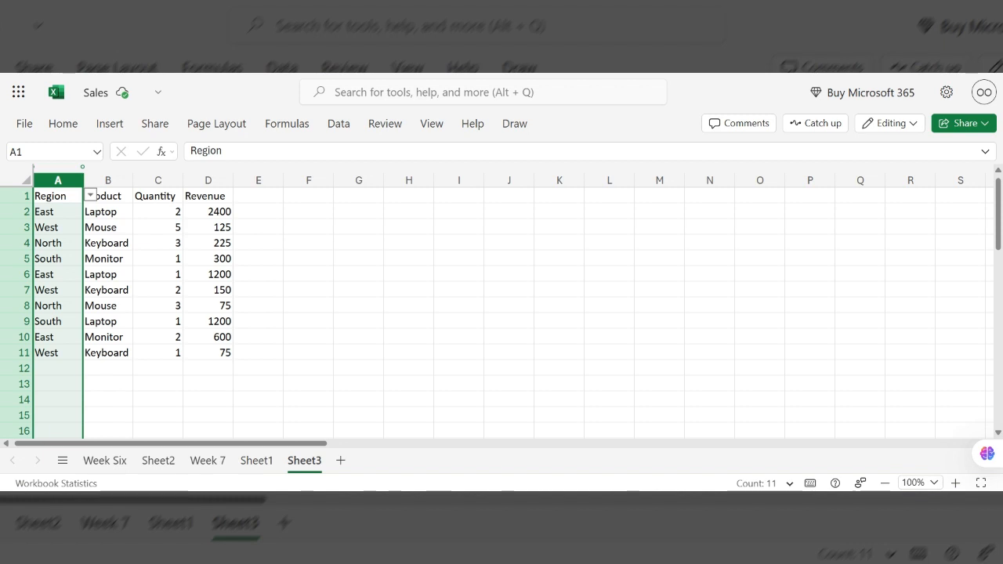
click(301, 316)
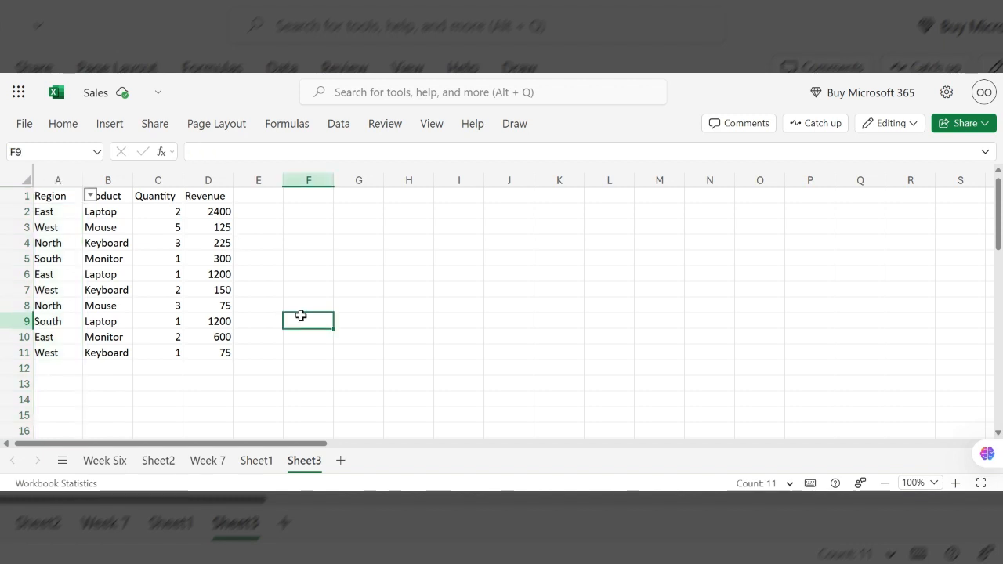
click(57, 182)
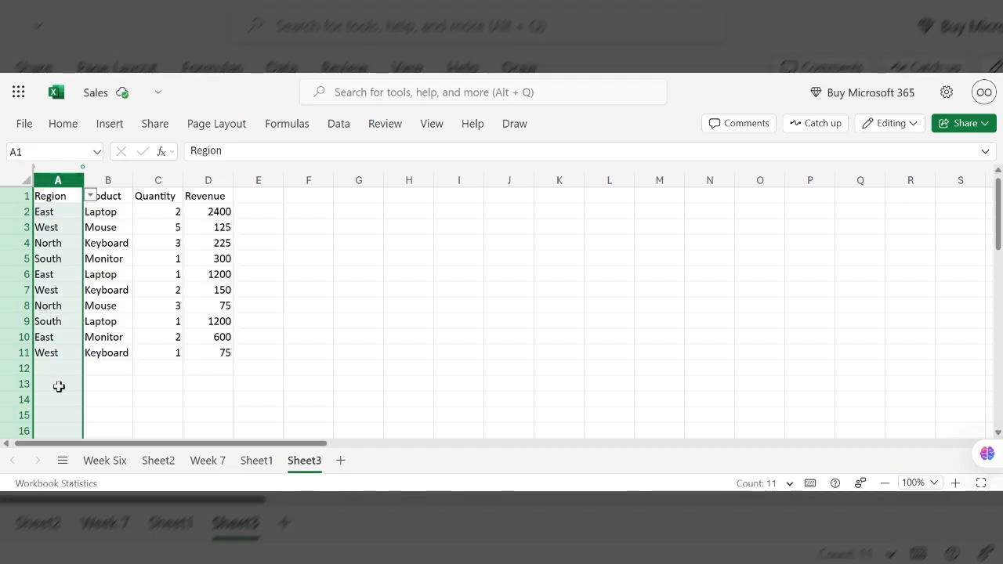
click(330, 354)
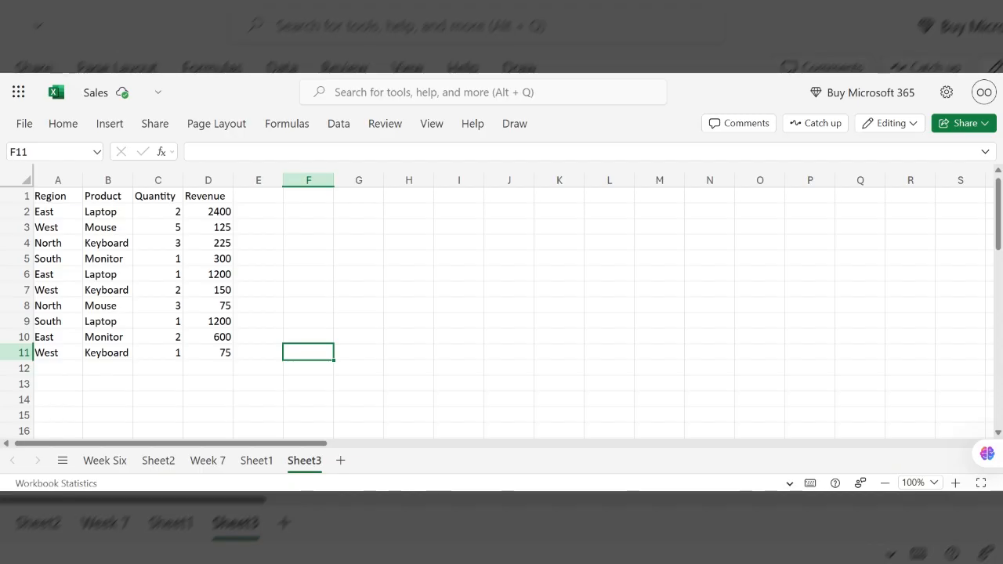
click(58, 181)
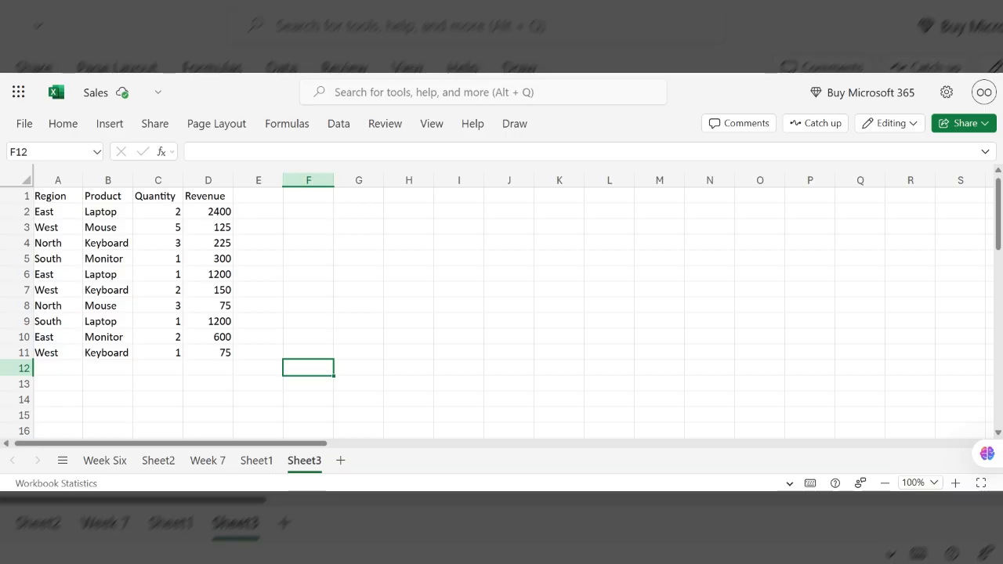
- Start a VLOOKUP formula in cell F12 with "East" as the lookup value
text(=V)
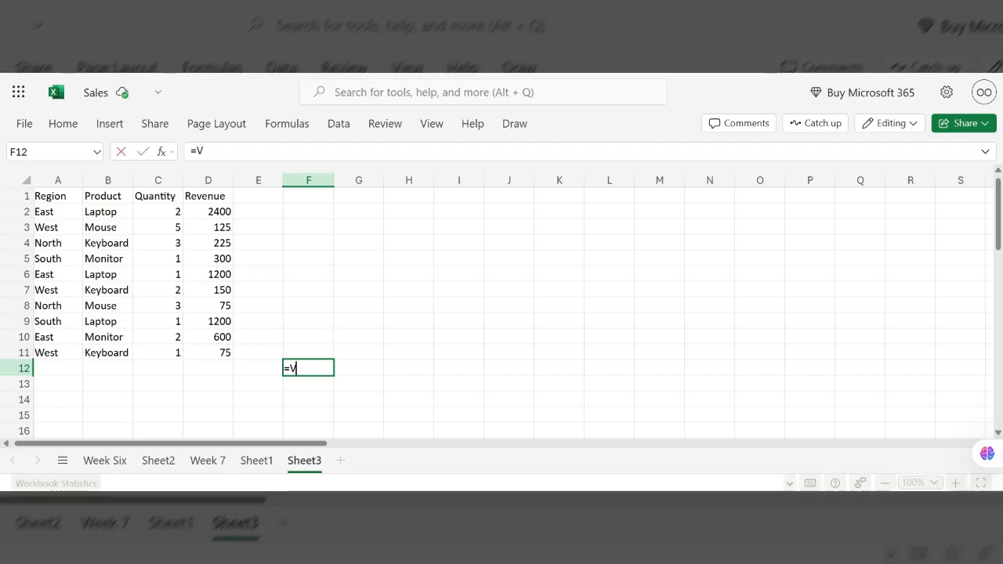
text(loo)
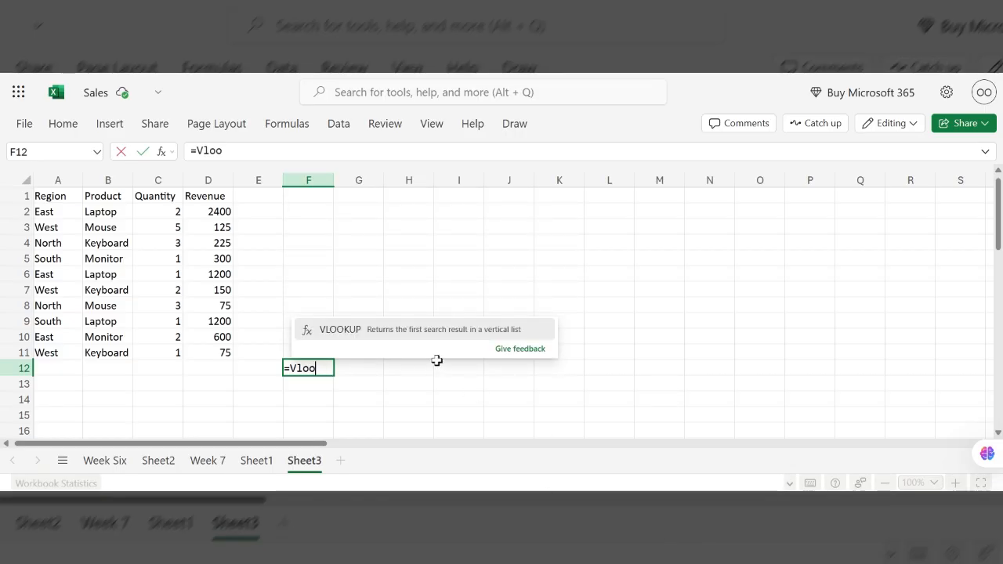
click(436, 336)
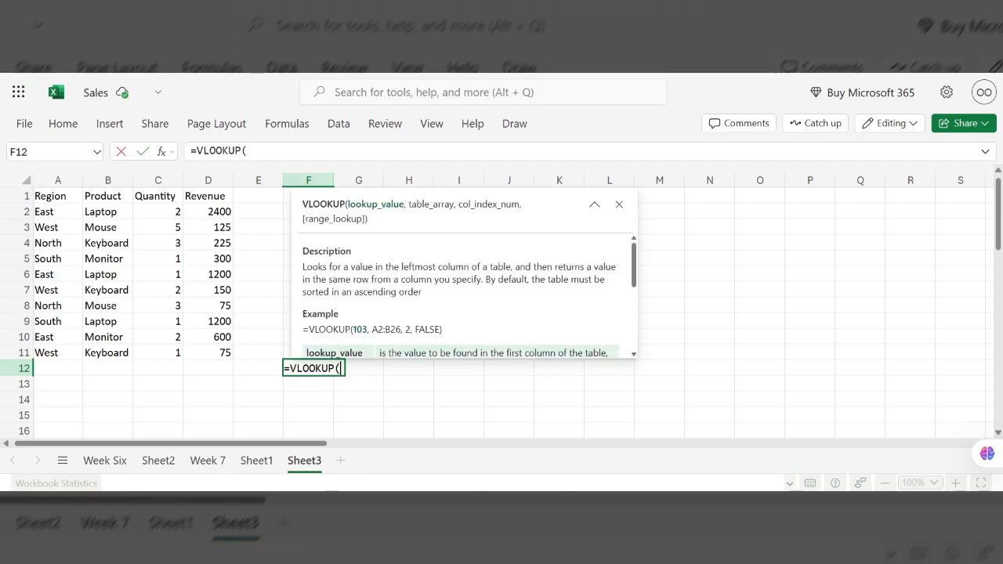
text("ea)
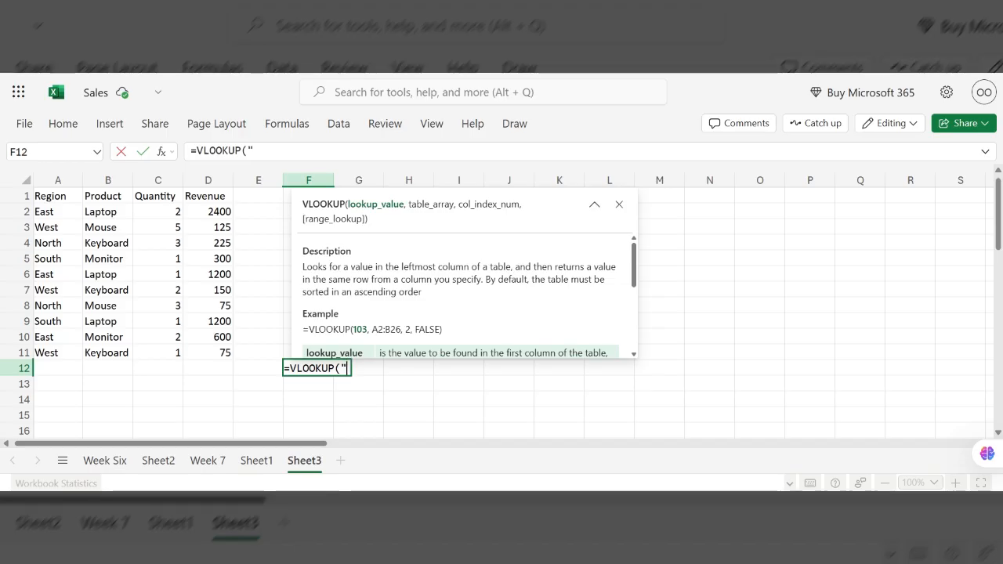
key(BackSpace)
key(BackSpace)
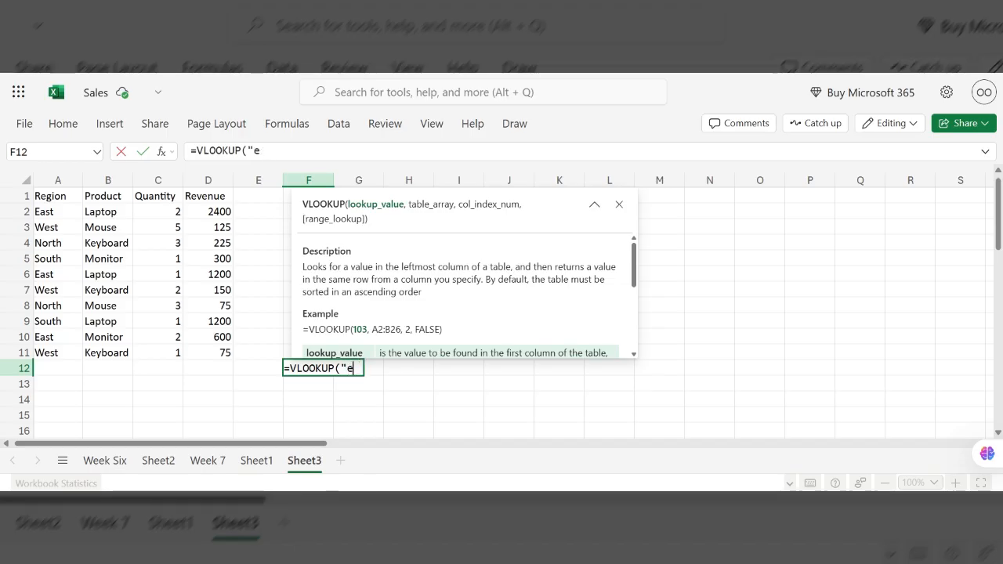
text(East)
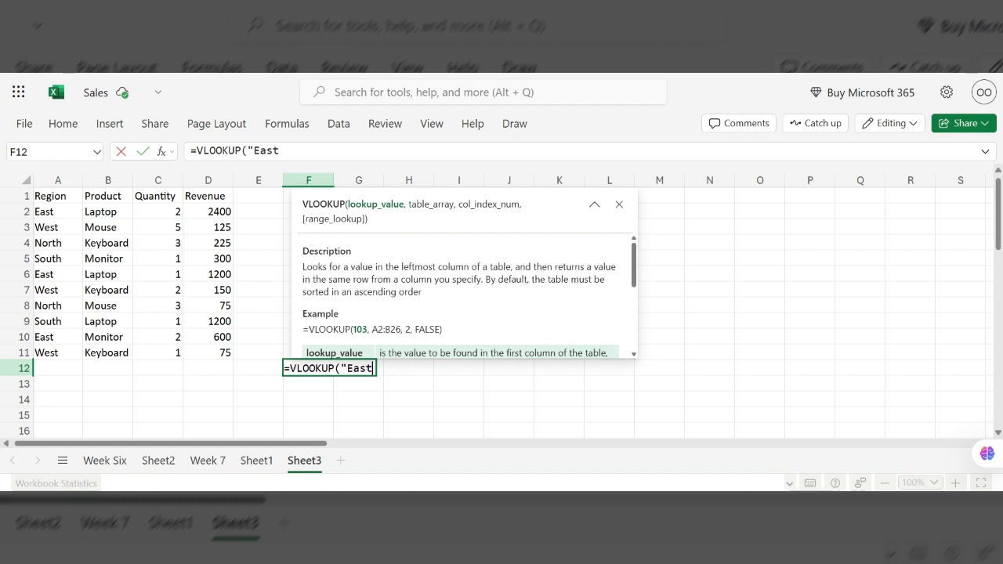
text(",)
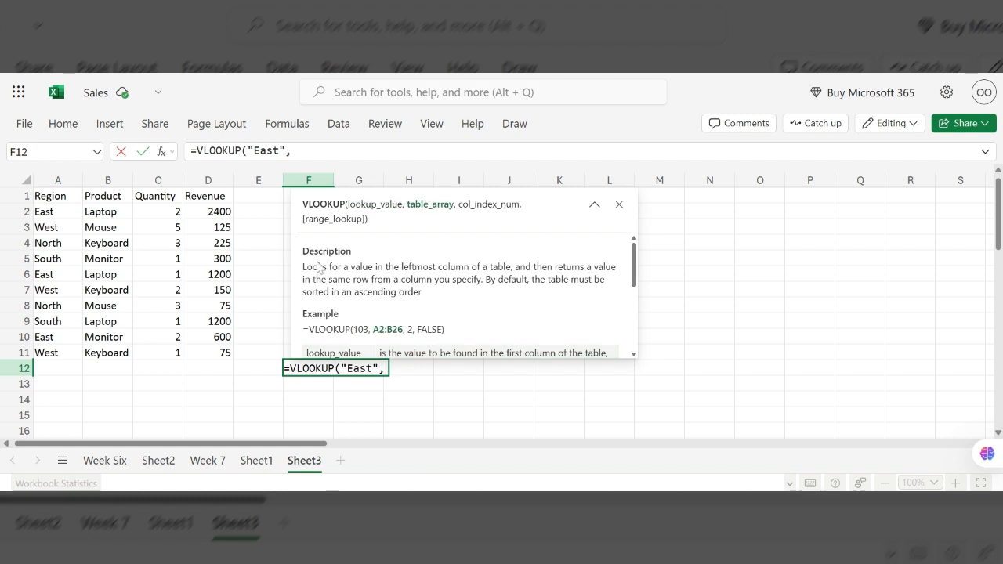
- Complete the F12 formula with table range A1:D11, column index 4 and exact match 0
click(55, 197)
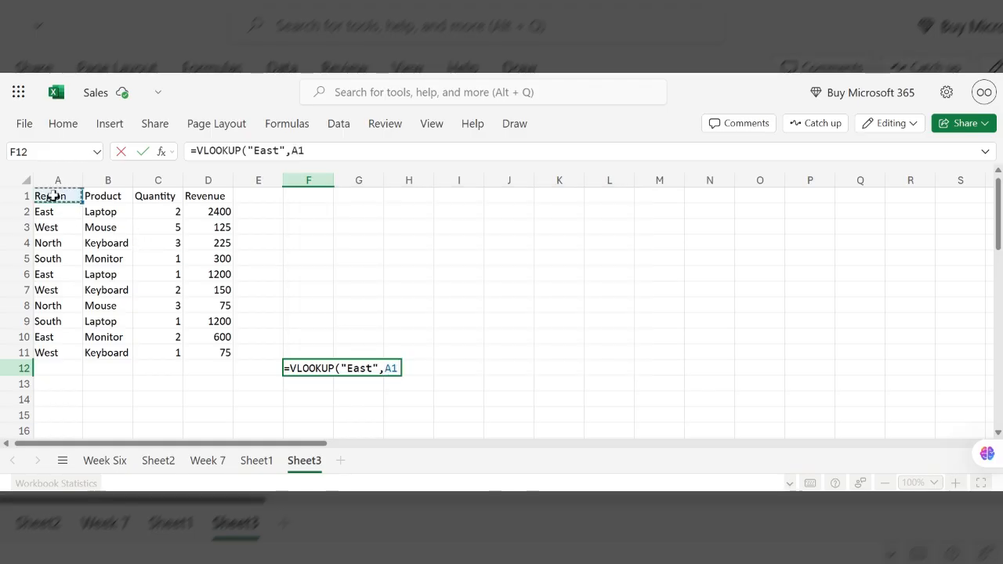
key(shift+Right)
key(shift+Right)
key(shift+Right)
key(shift+Right)
key(shift+Left)
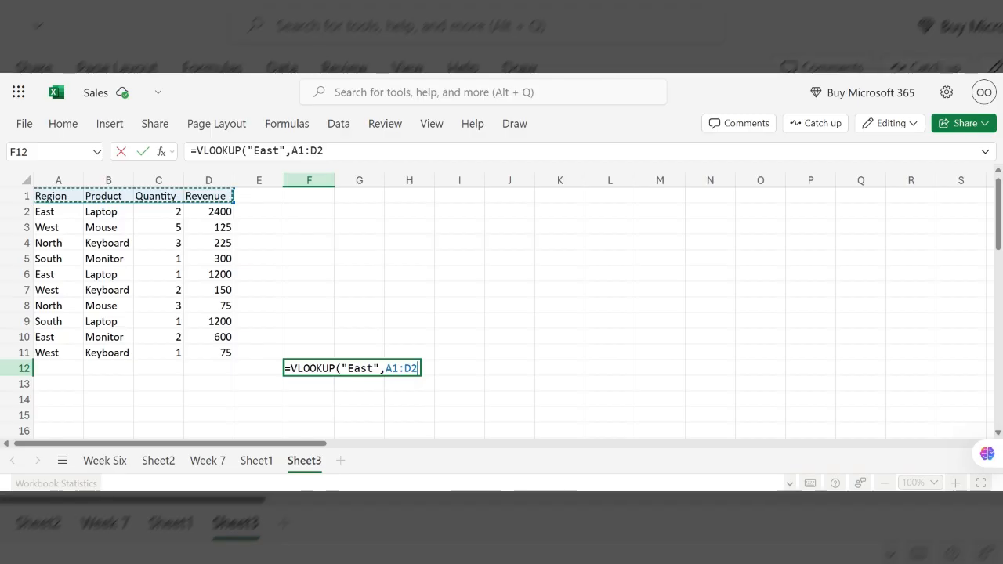
key(shift+Down)
key(shift+Down)
key(shift+Down)
key(shift+Down)
key(shift+Down)
key(shift+Down)
key(shift+Down)
key(shift+Down)
key(shift+Down)
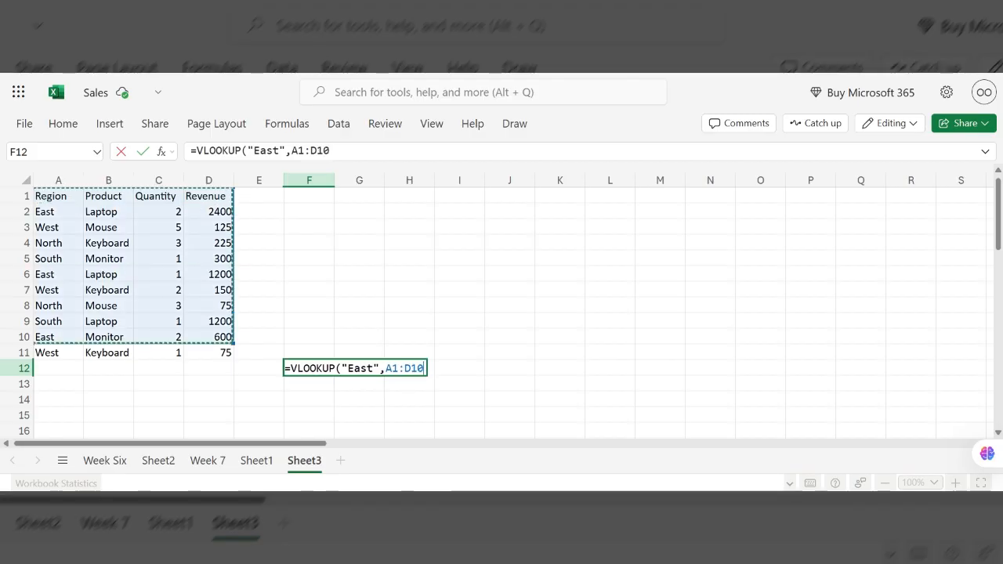
key(shift+Down)
text(,)
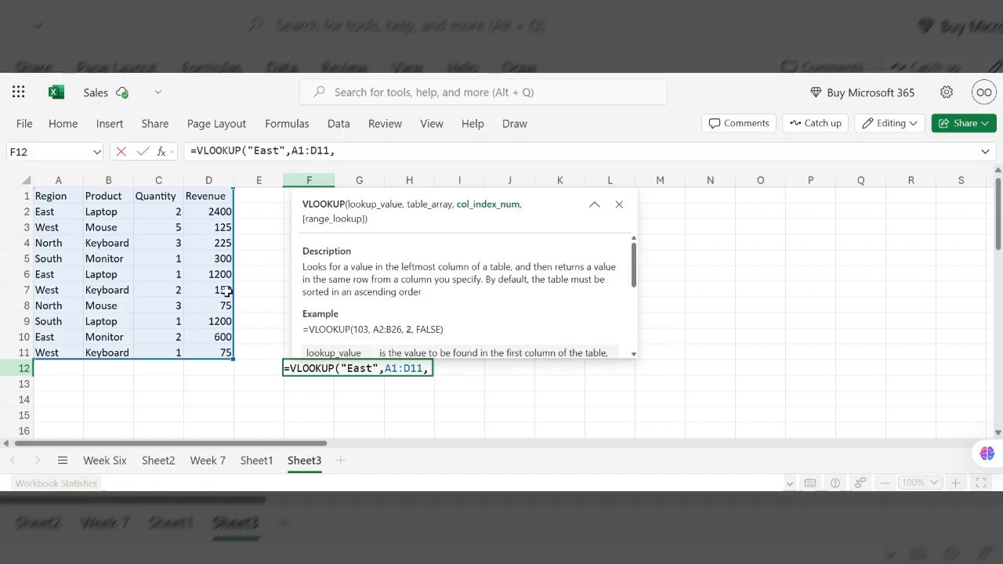
text(4,0)
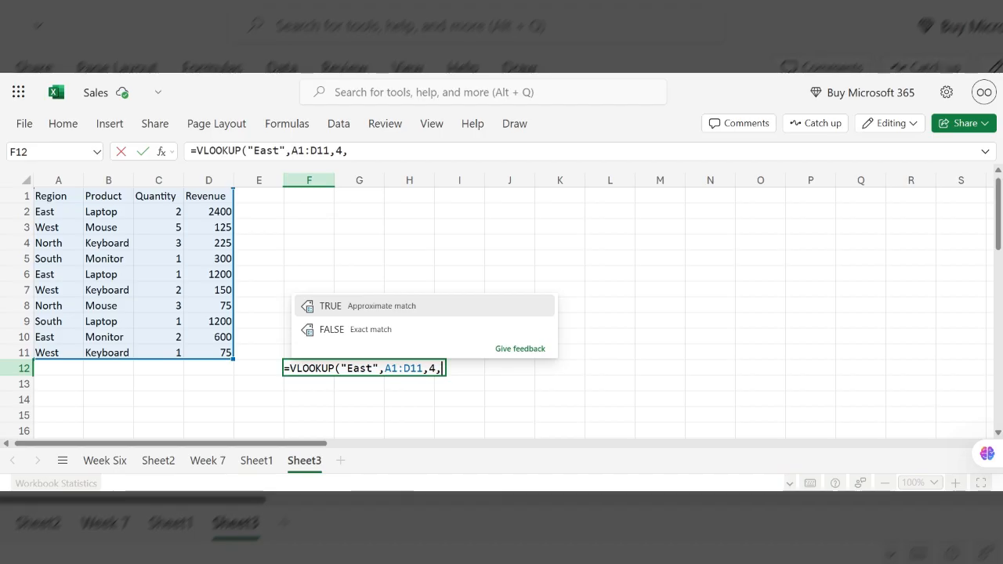
text())
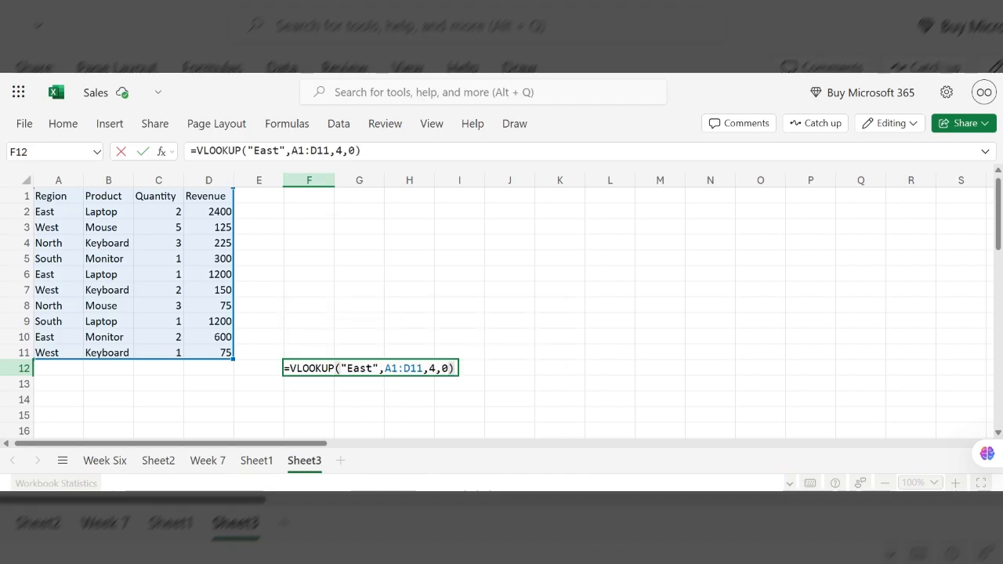
key(Return)
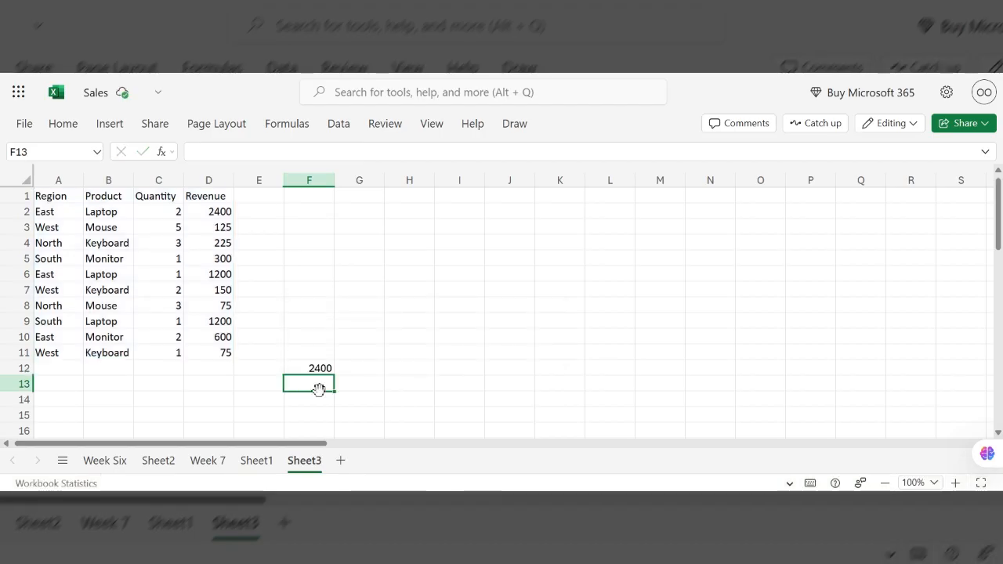
- Start a VLOOKUP formula in cell H12 with "Laptop" as the lookup value
click(323, 369)
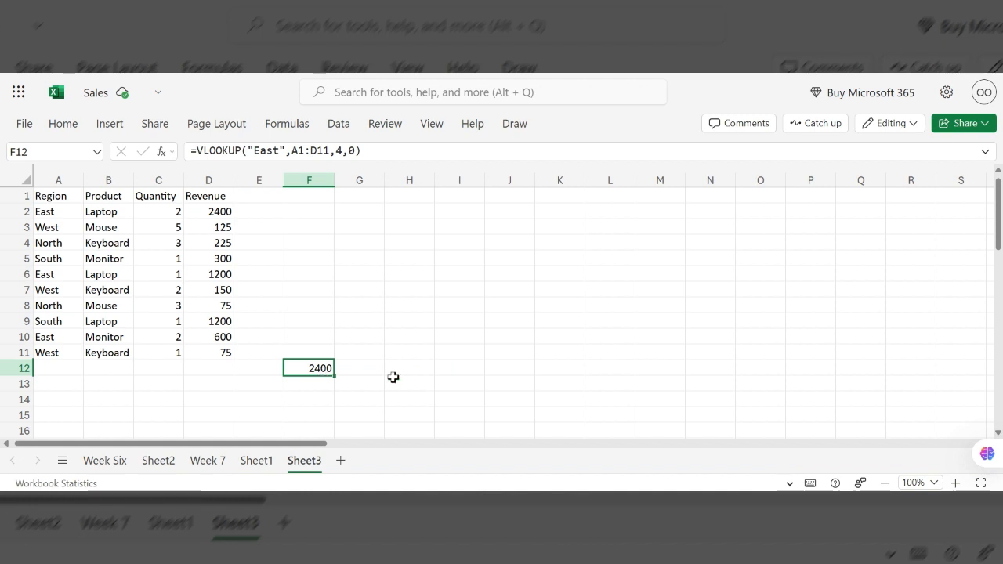
click(421, 374)
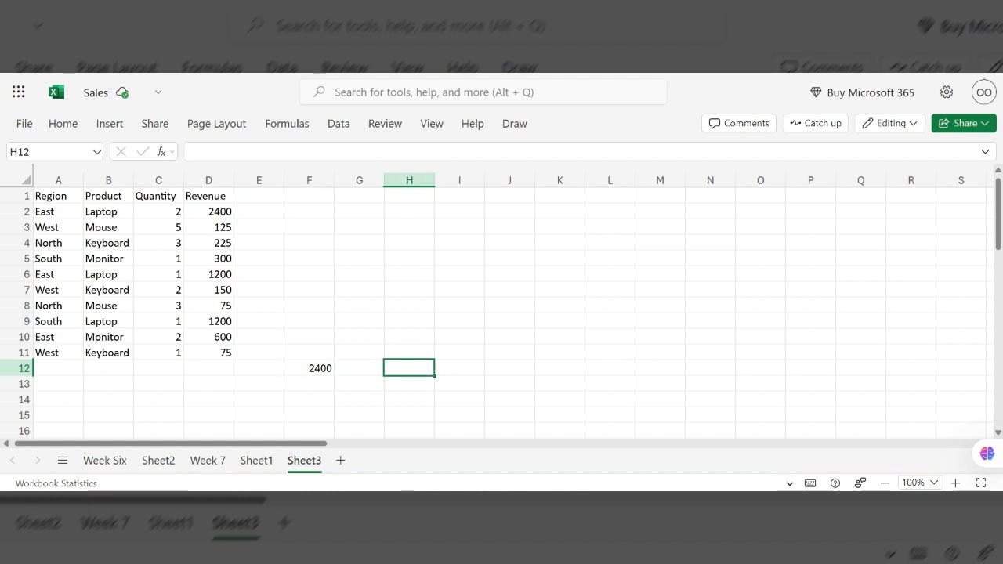
text(=V)
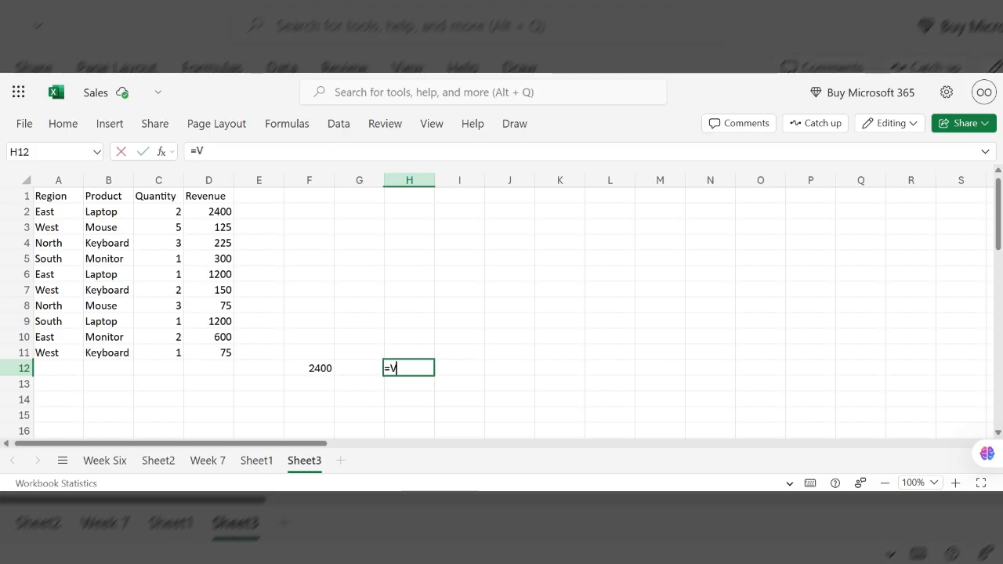
text(1ook)
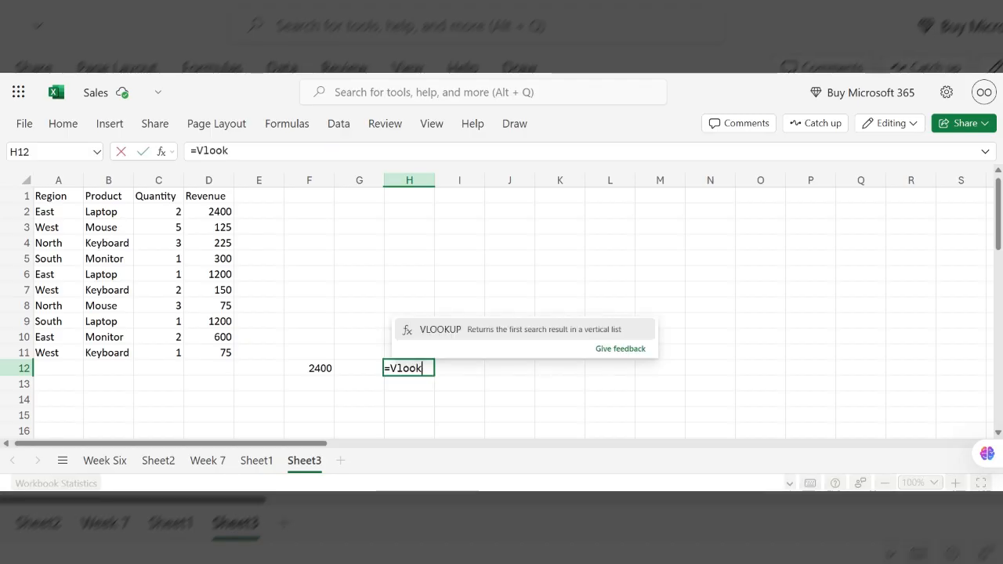
click(457, 335)
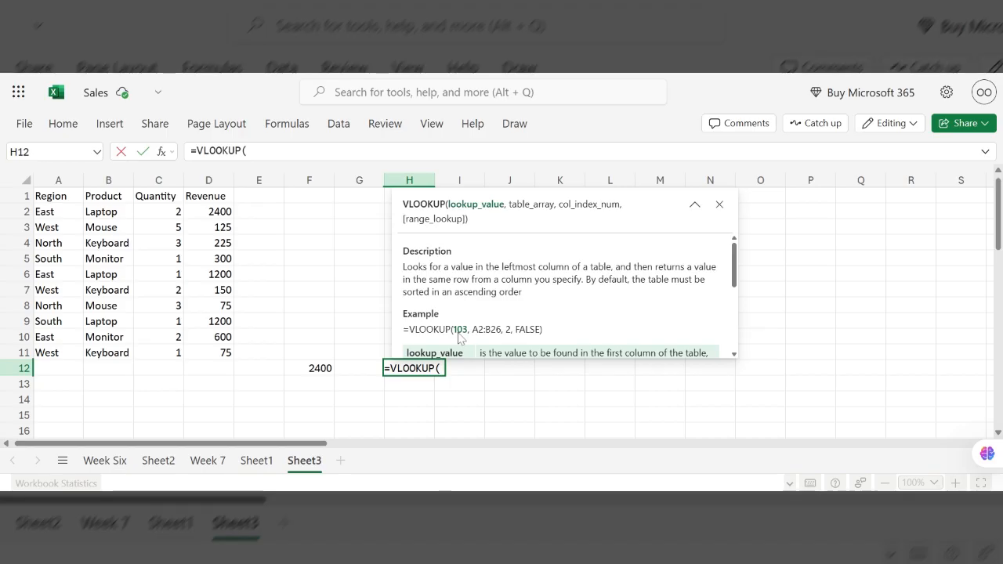
text(()
key(BackSpace)
text("lap)
key(BackSpace)
key(BackSpace)
key(BackSpace)
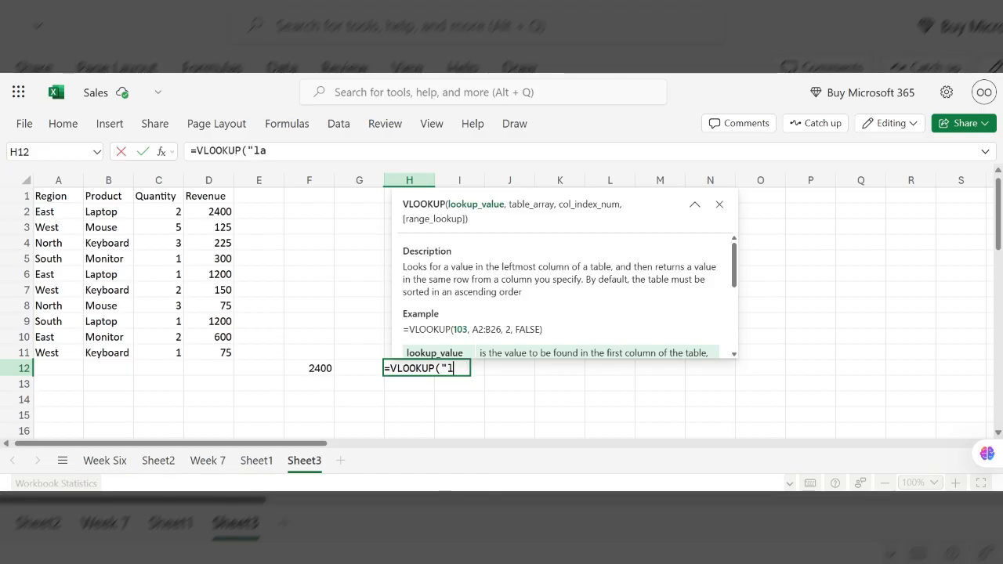
text(La)
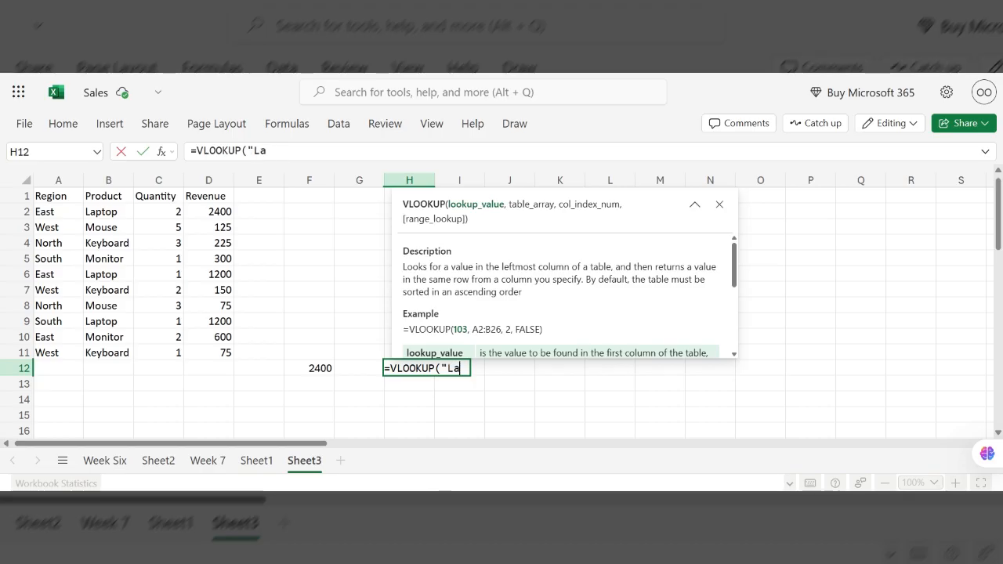
text(ptop)
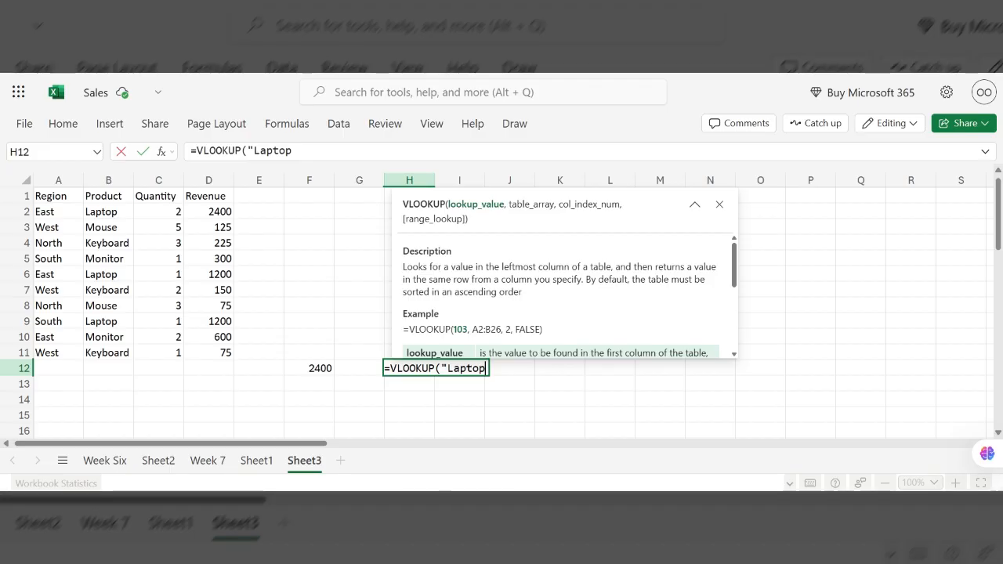
text(",)
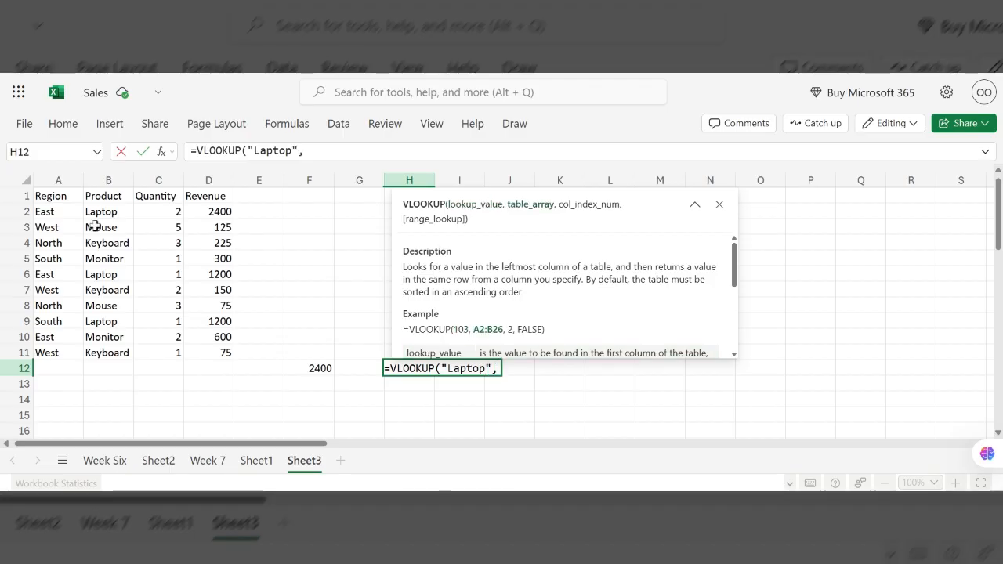
- Complete the H12 formula with table range A1:D11, column index 4 and exact match 0
click(55, 196)
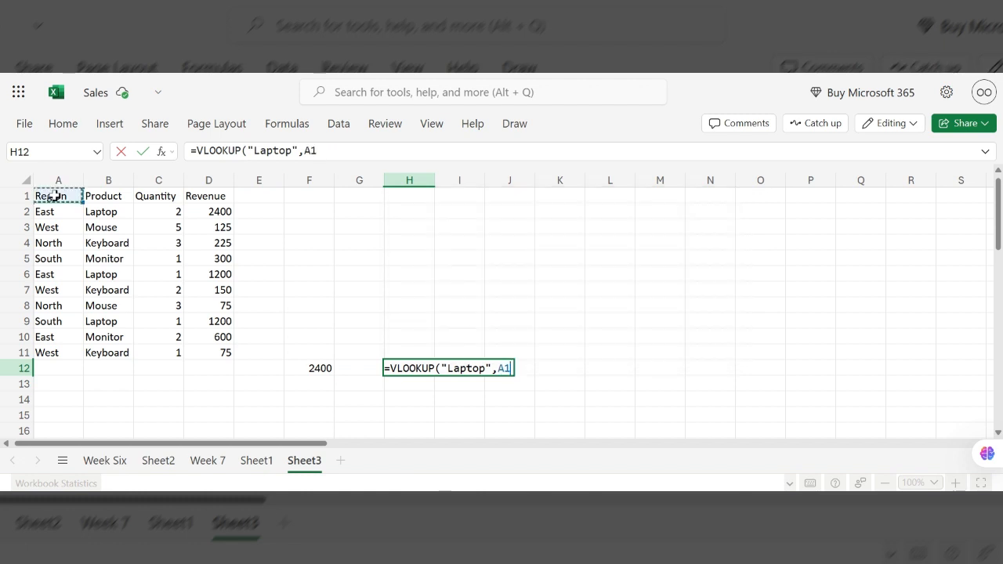
key(shift+Right)
key(shift+Right)
key(shift+Right)
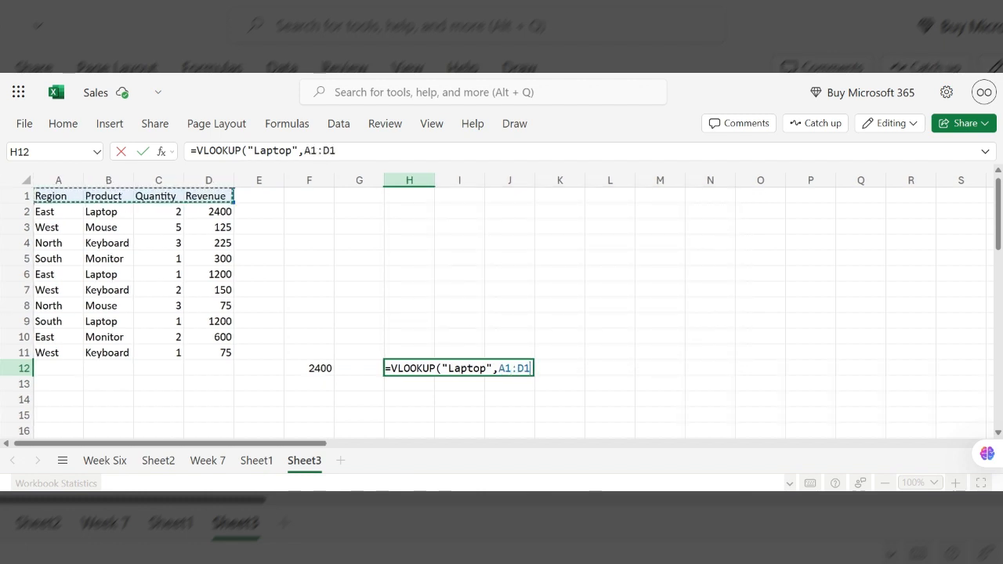
key(shift+Down)
key(shift+Down)
key(shift+Down)
key(shift+Down)
key(shift+Down)
key(shift+Down)
key(shift+Down)
key(shift+Down)
key(shift+Down)
key(shift+Down)
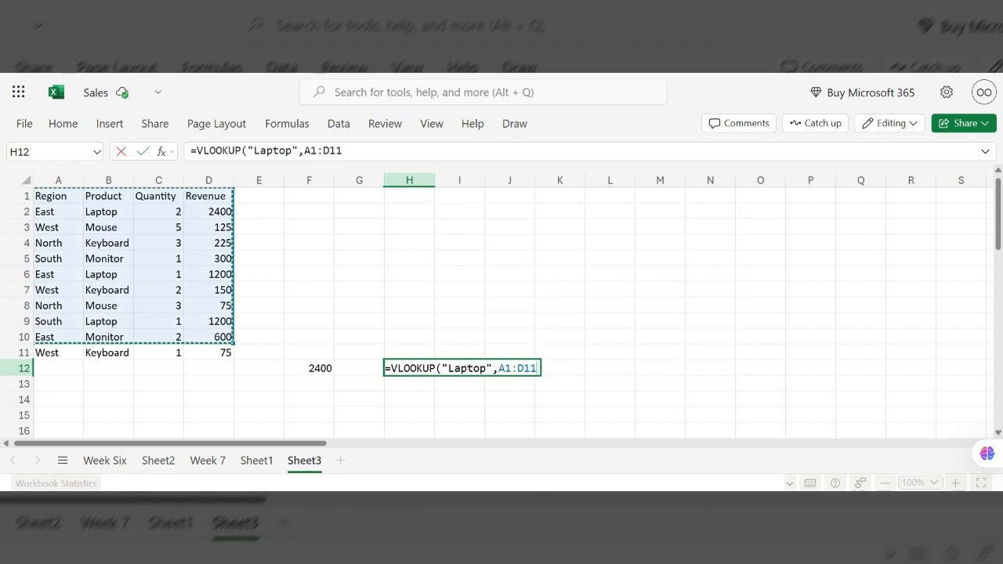
text(,)
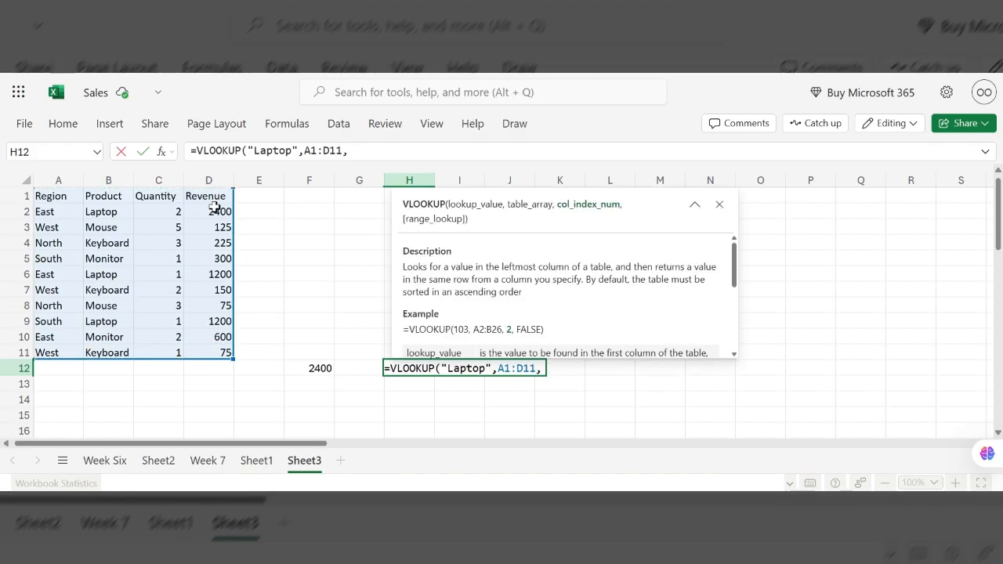
text(4)
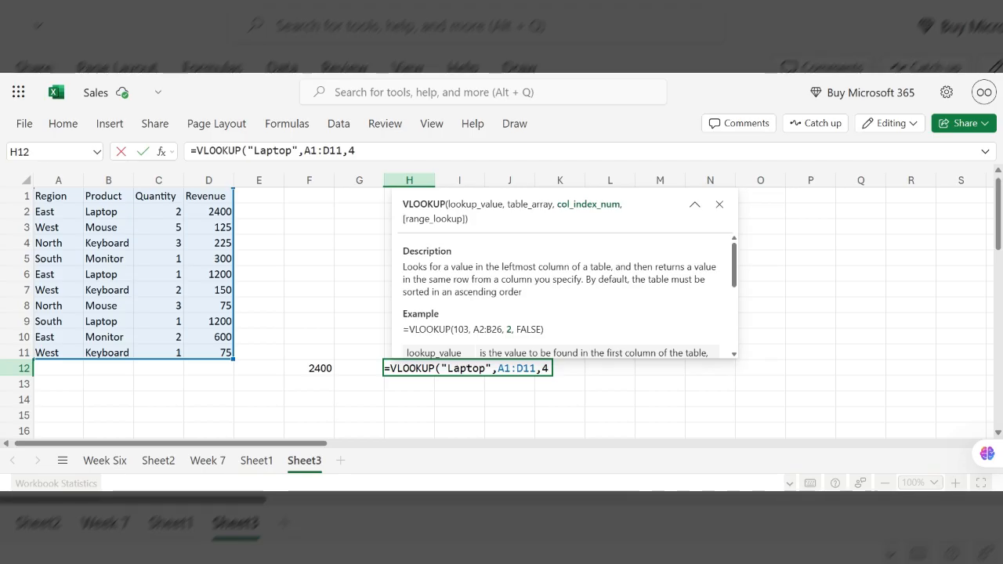
text(,0)
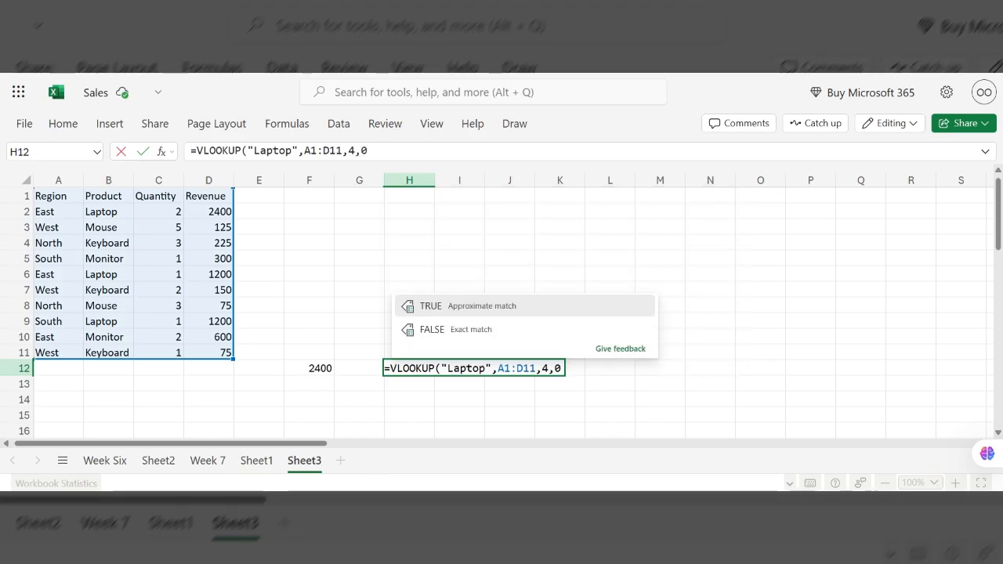
text())
key(Return)
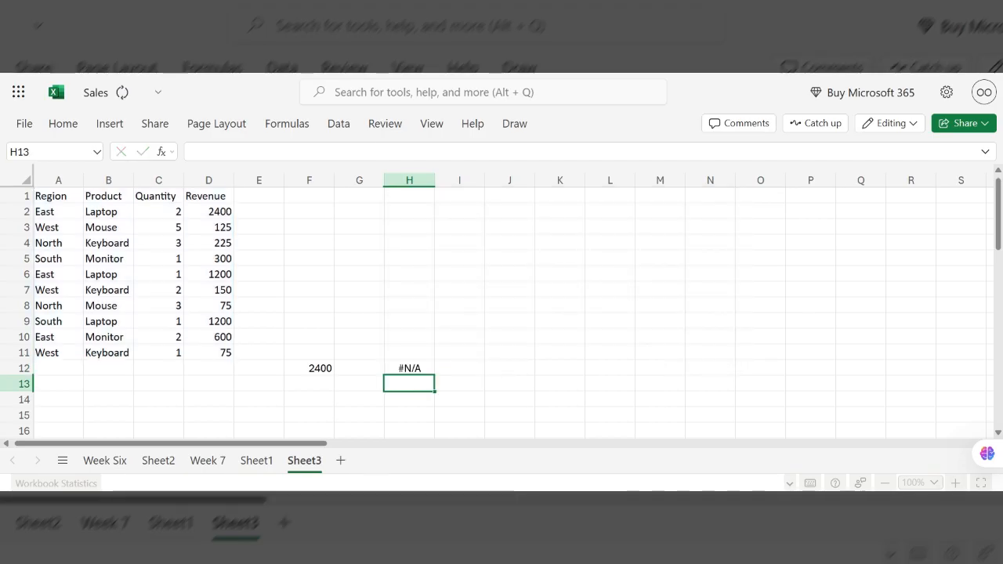
click(406, 372)
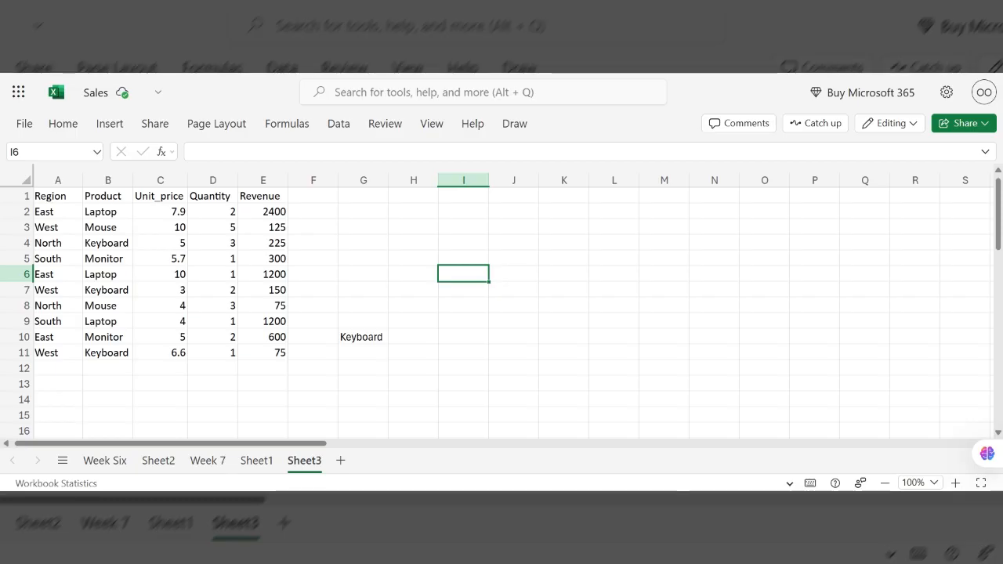
- Start an XLOOKUP formula in cell I6 with "Laptop" as the lookup value
text(=)
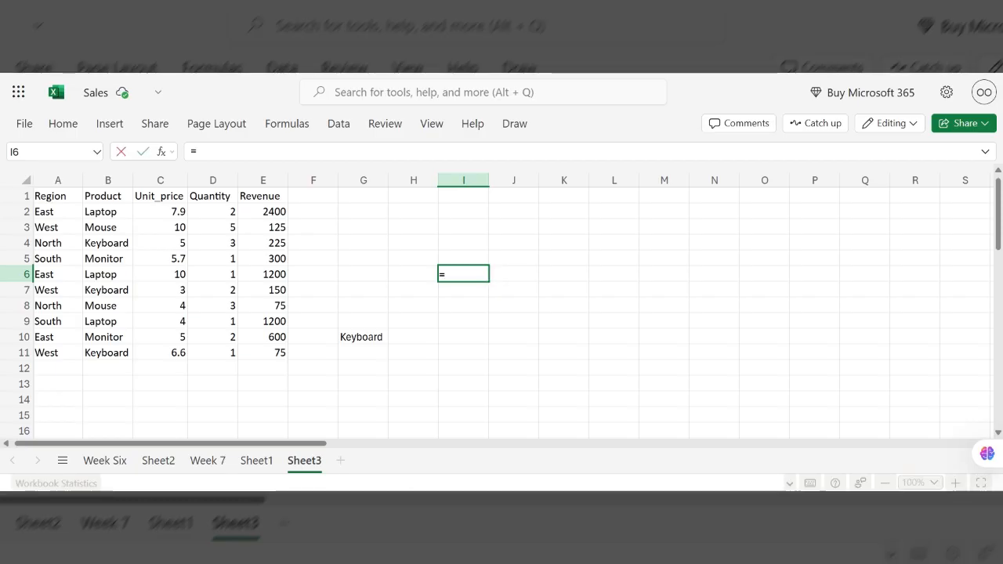
text(xlo)
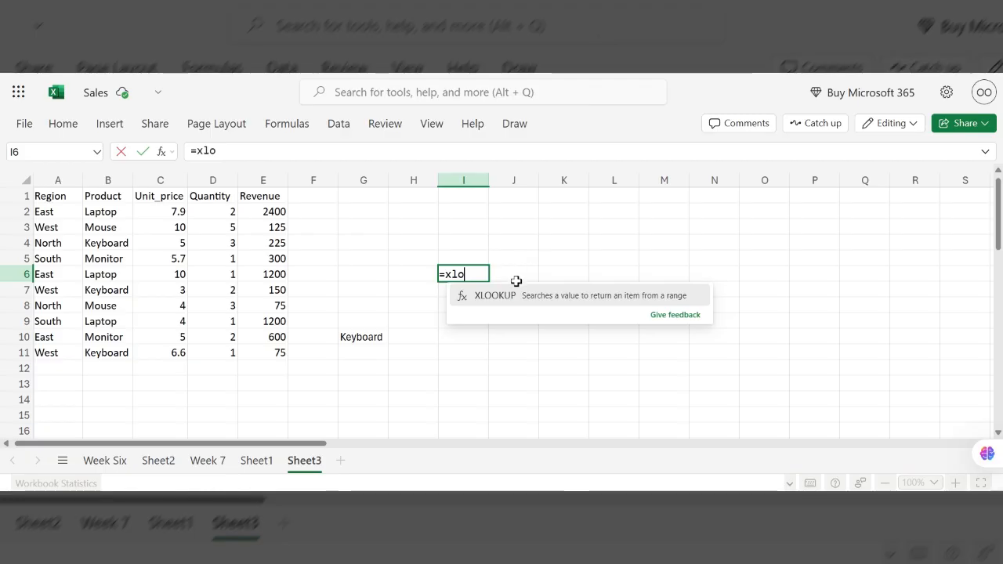
click(506, 298)
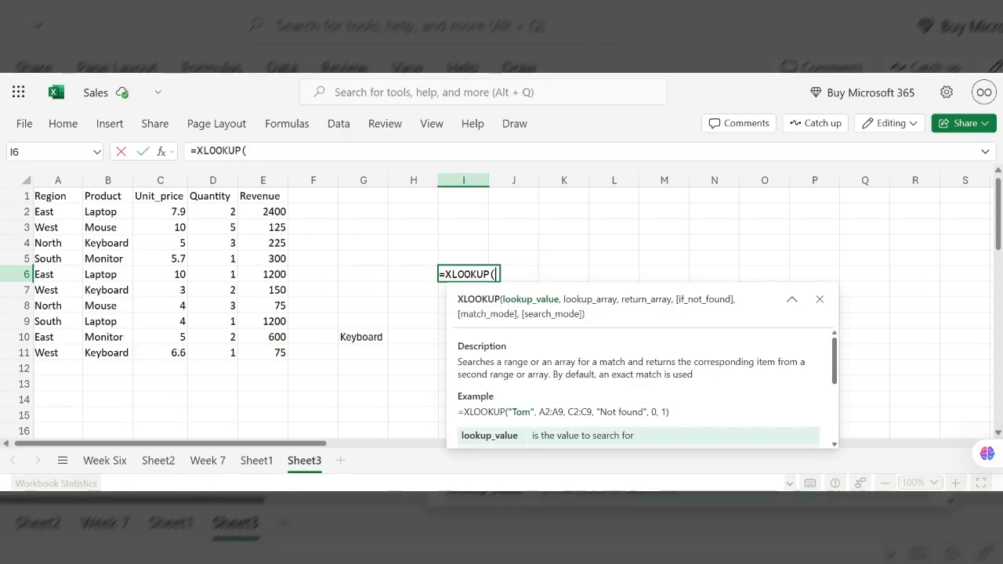
text("Lapt)
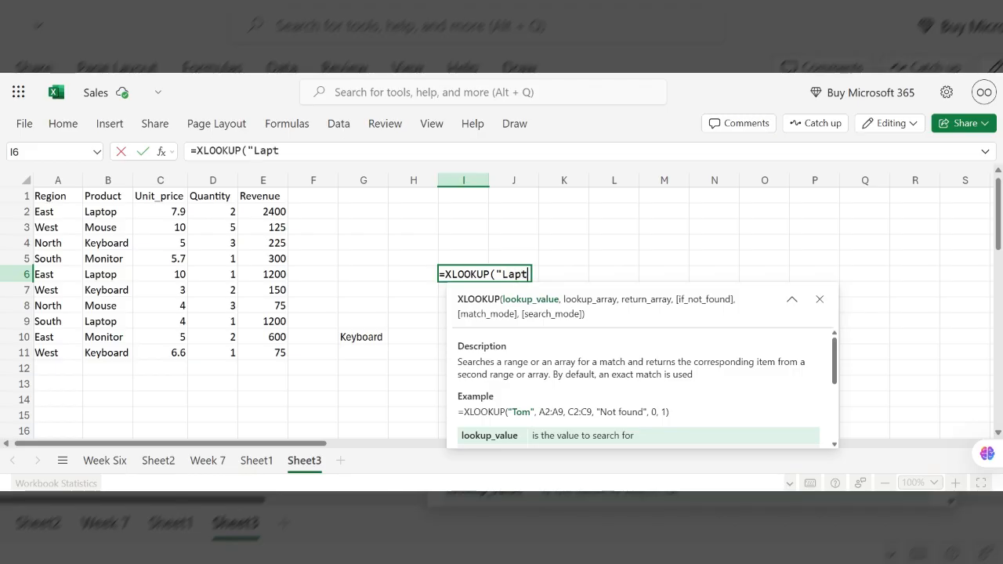
text(op)
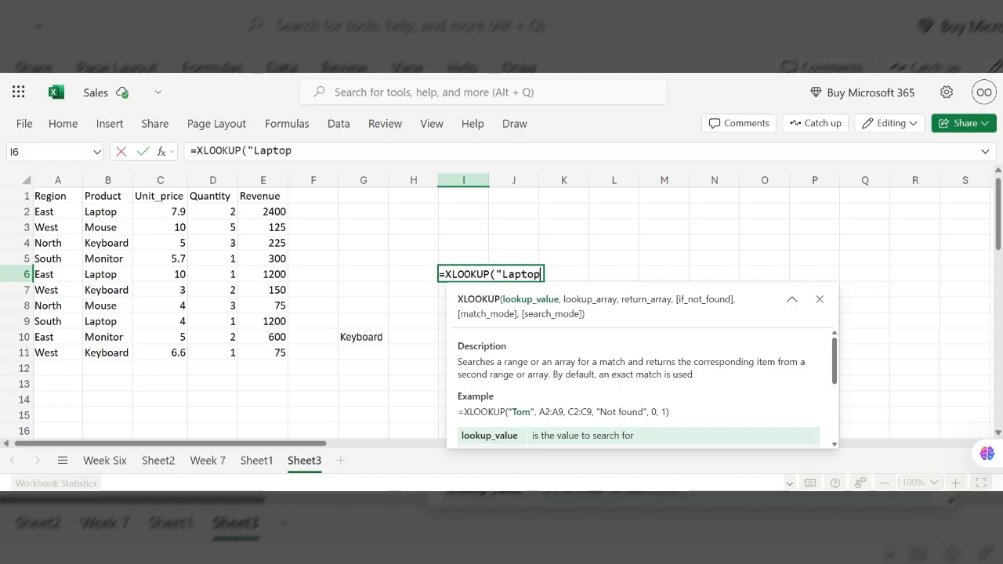
text(:)
text(,)
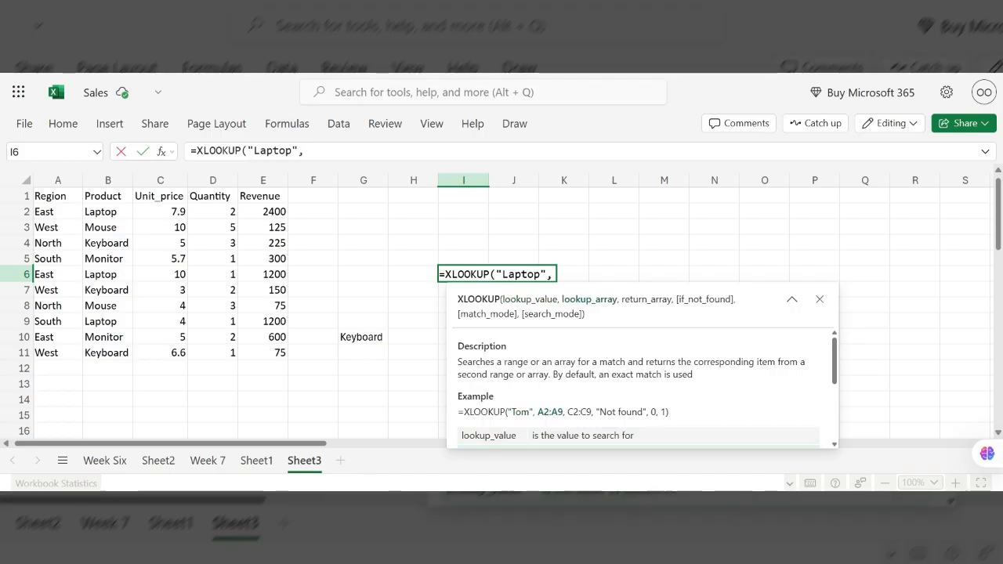
- Complete the I6 formula with lookup array B1:B11, return array C1:C11 and 0 as the not-found value
click(108, 181)
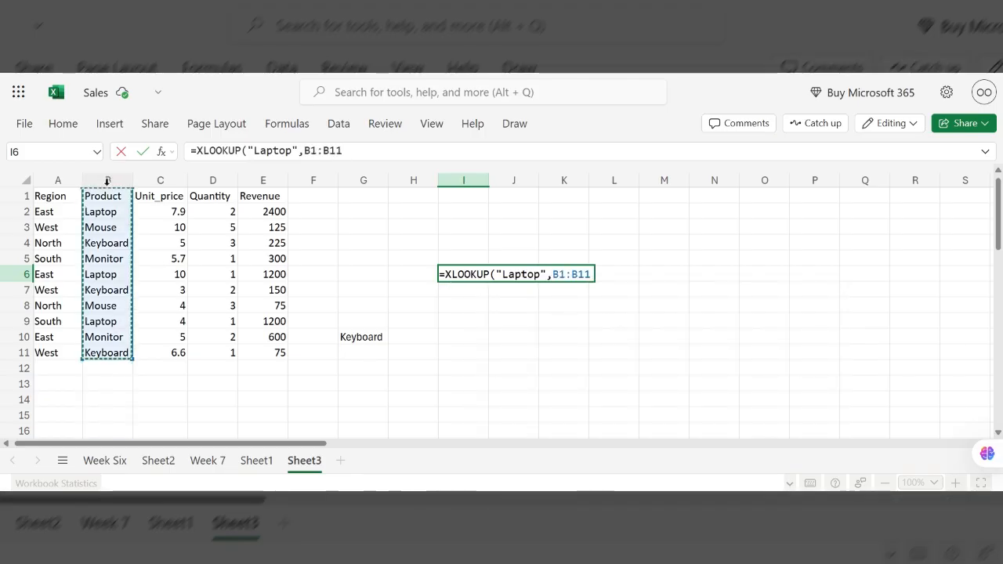
text(,)
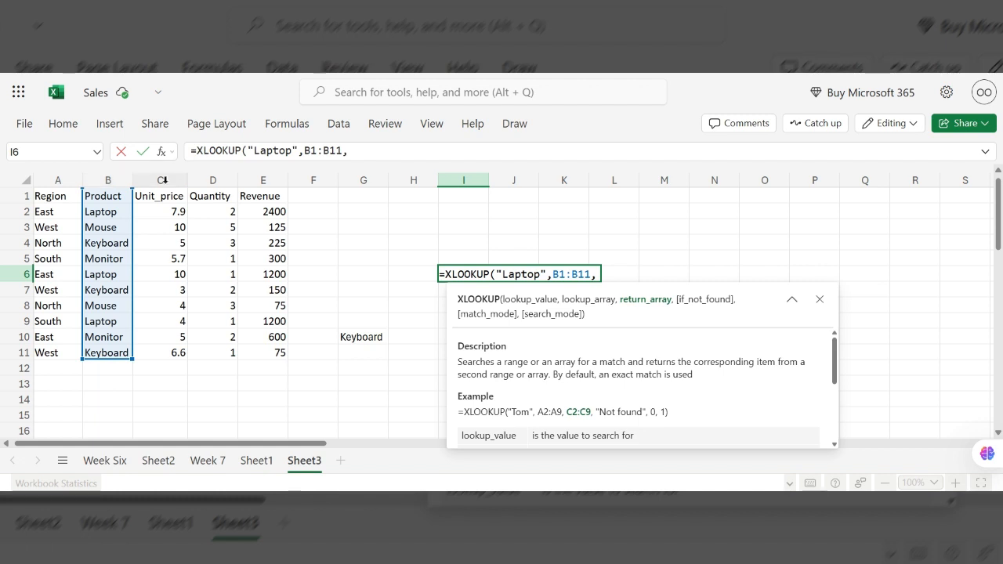
drag(164, 180, 463, 180)
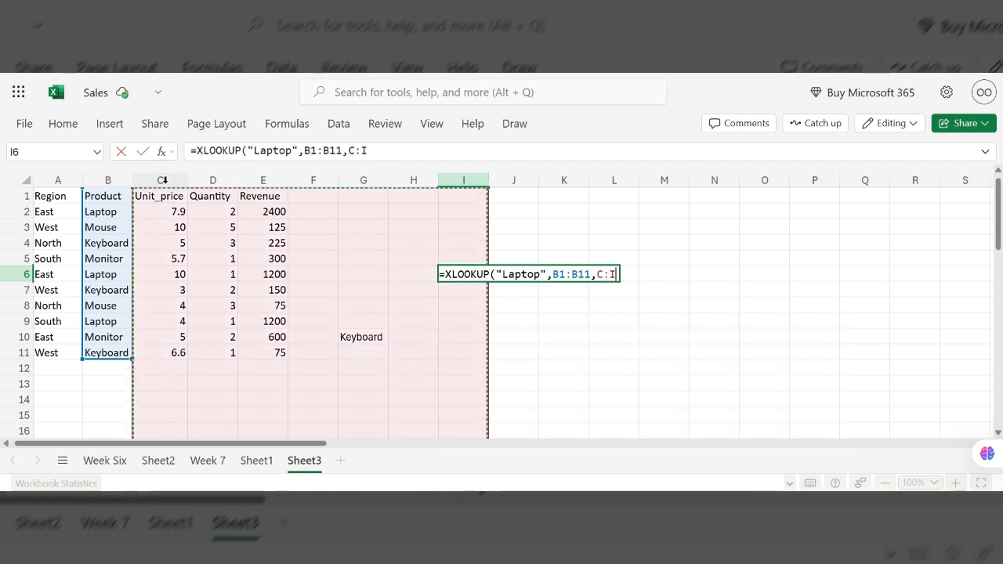
key(ctrl+shift+Left)
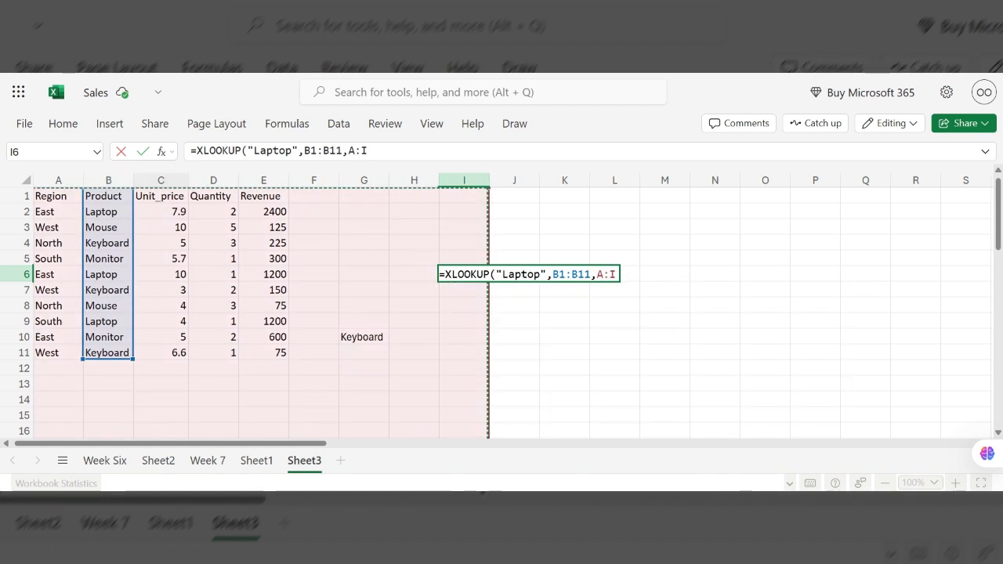
click(160, 179)
key(ctrl+shift+Up)
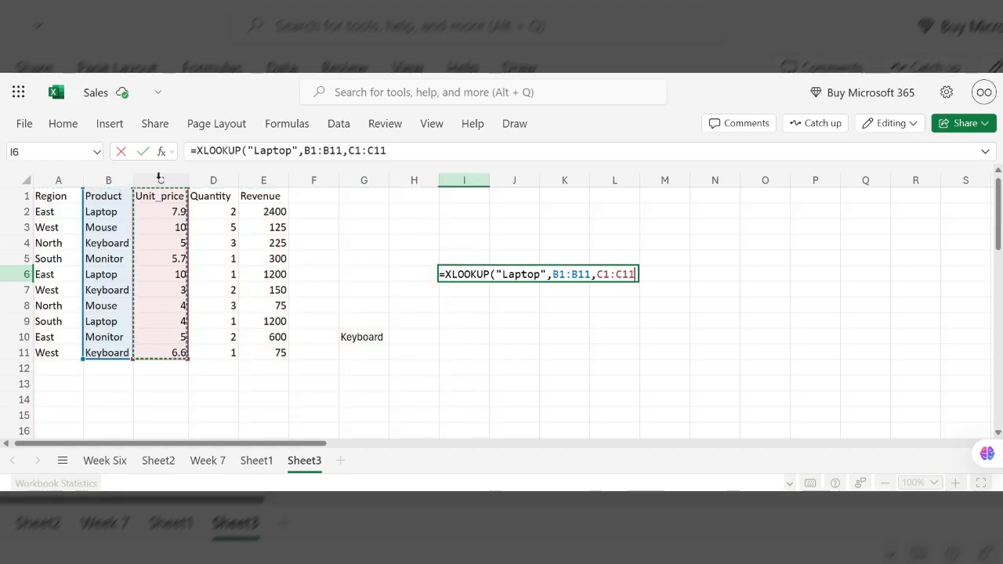
text(,)
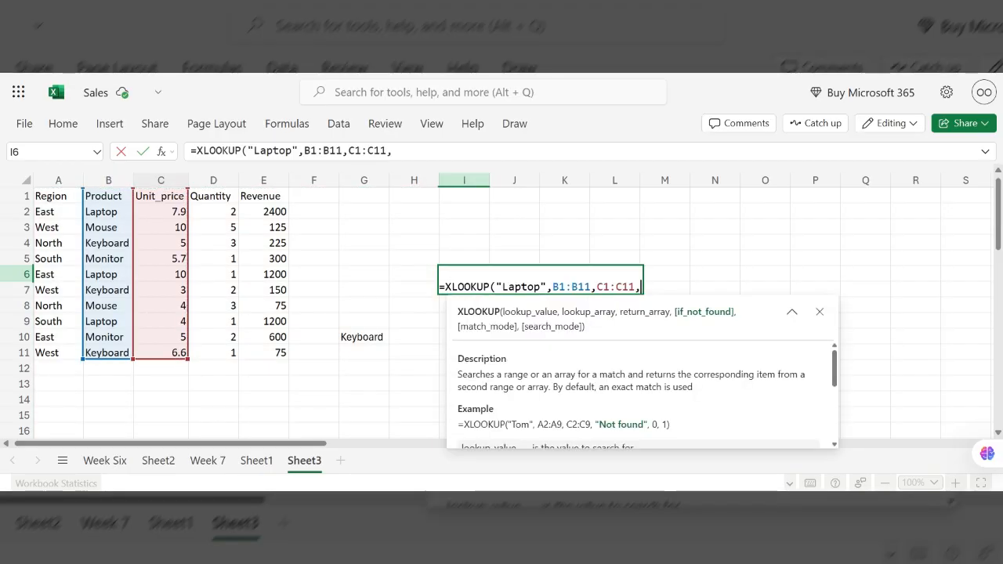
text(0))
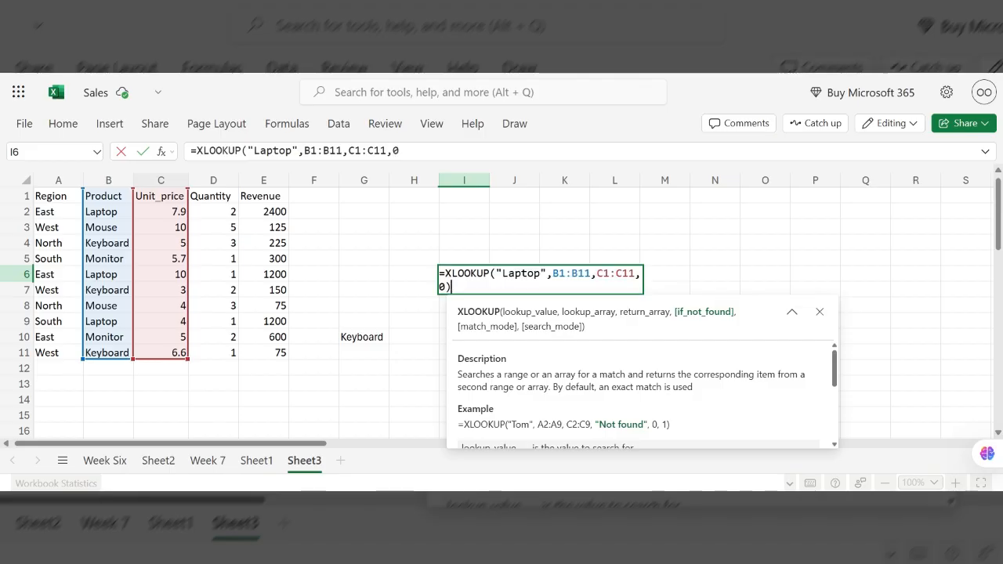
key(Return)
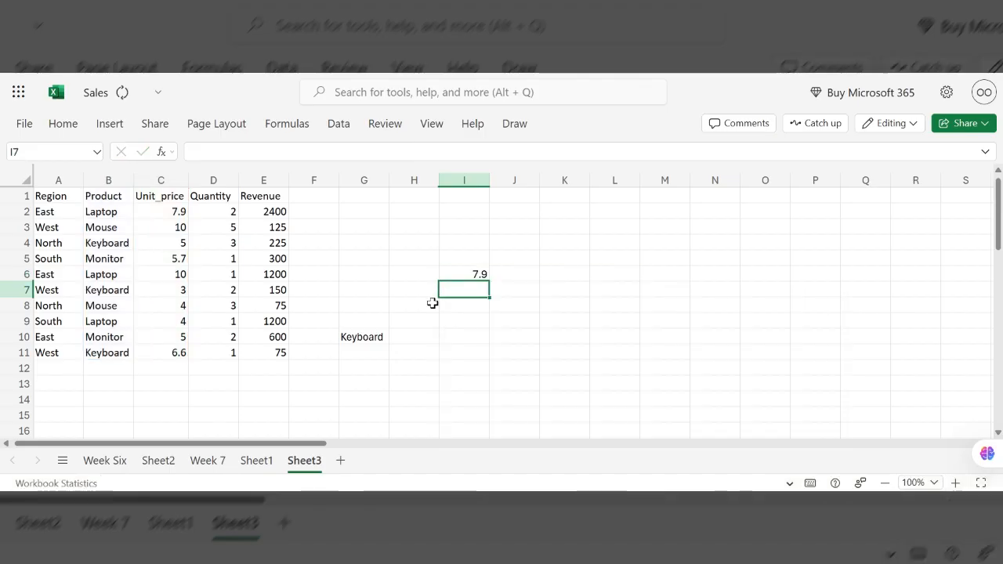
- Examine the I6 formula and the product dropdown list in cell G10
click(475, 271)
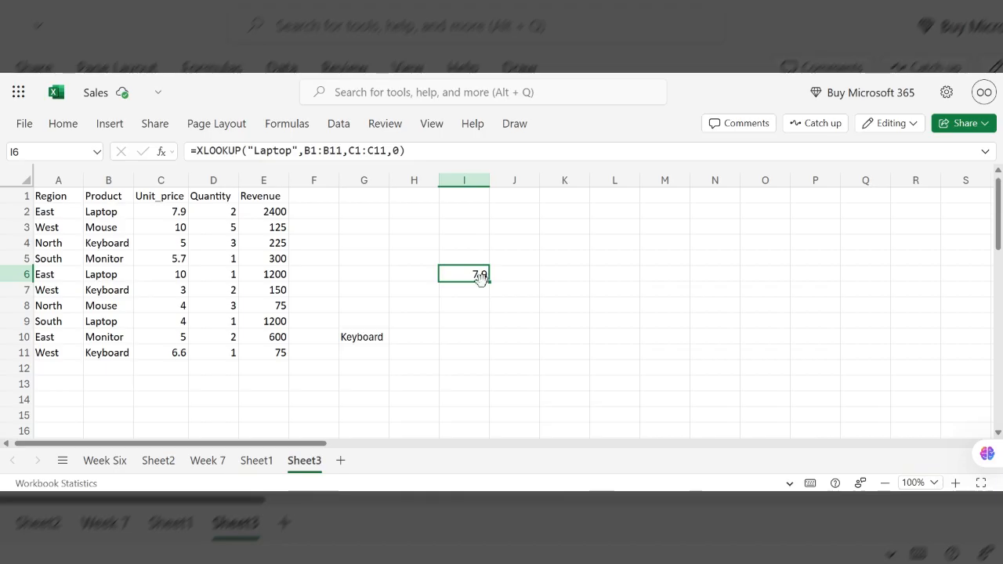
click(370, 338)
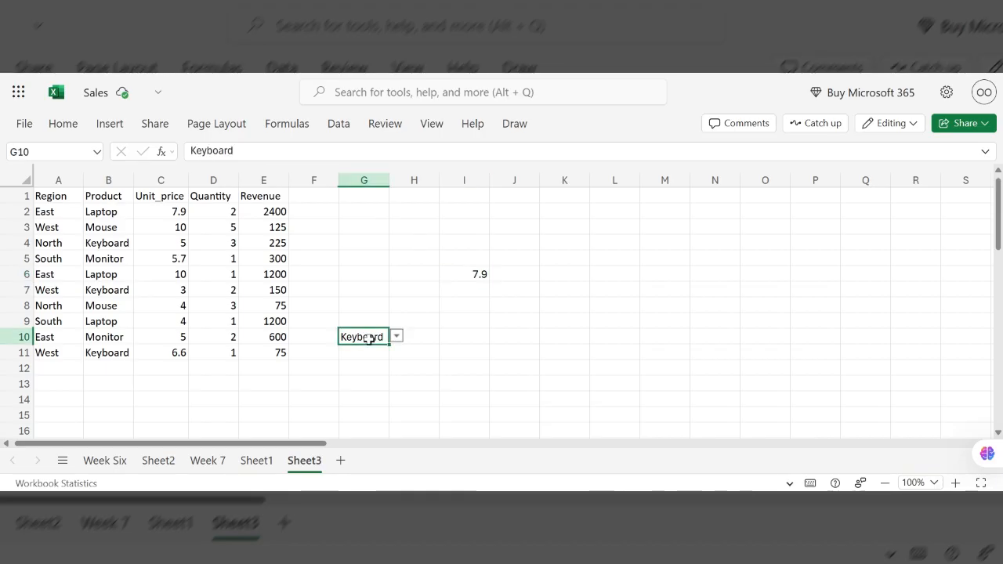
click(396, 339)
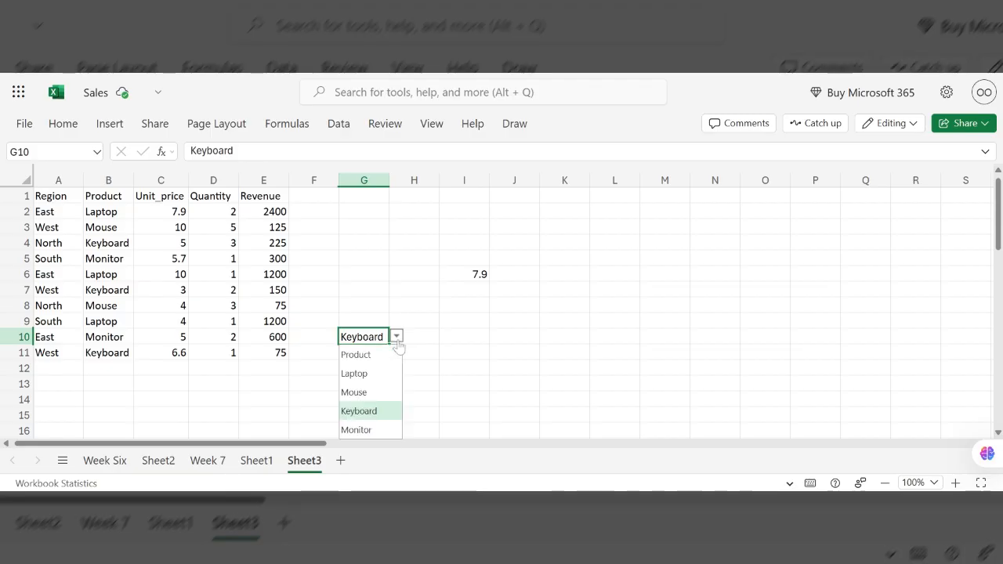
drag(372, 332, 373, 289)
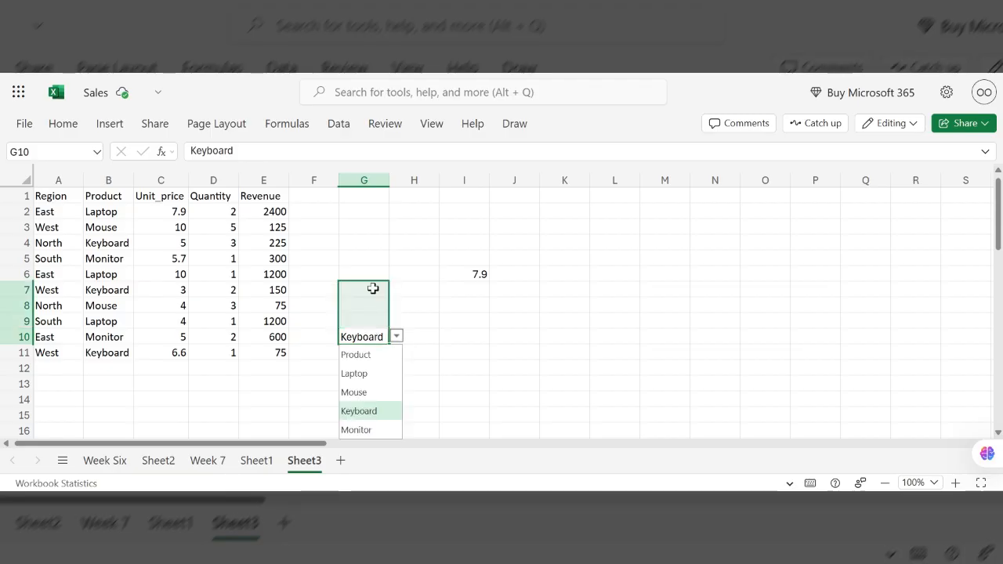
drag(410, 338, 357, 340)
click(357, 339)
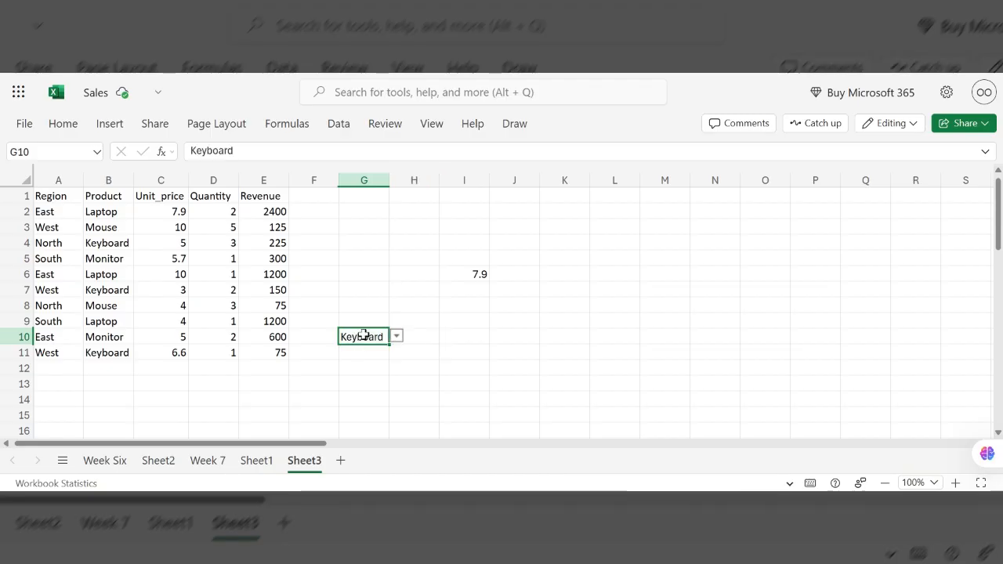
- Start an XLOOKUP formula in cell J9 that uses cell G10 as the lookup value
click(531, 324)
text(=)
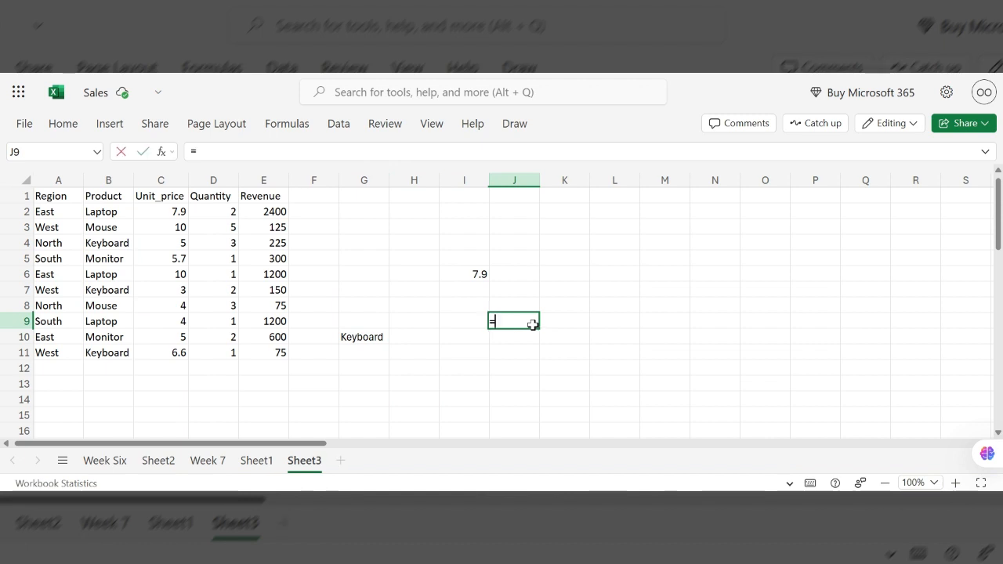
text(xlo)
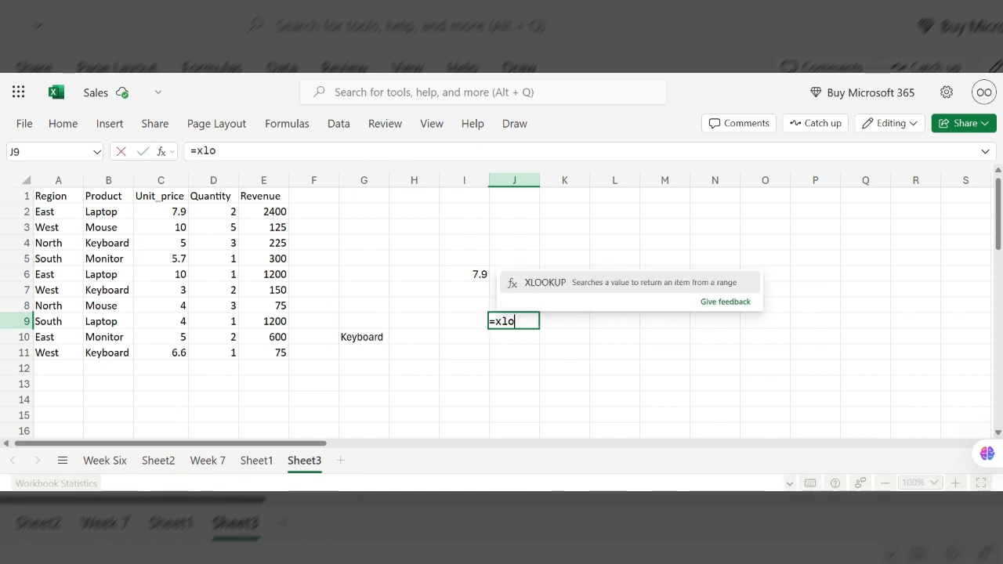
key(Tab)
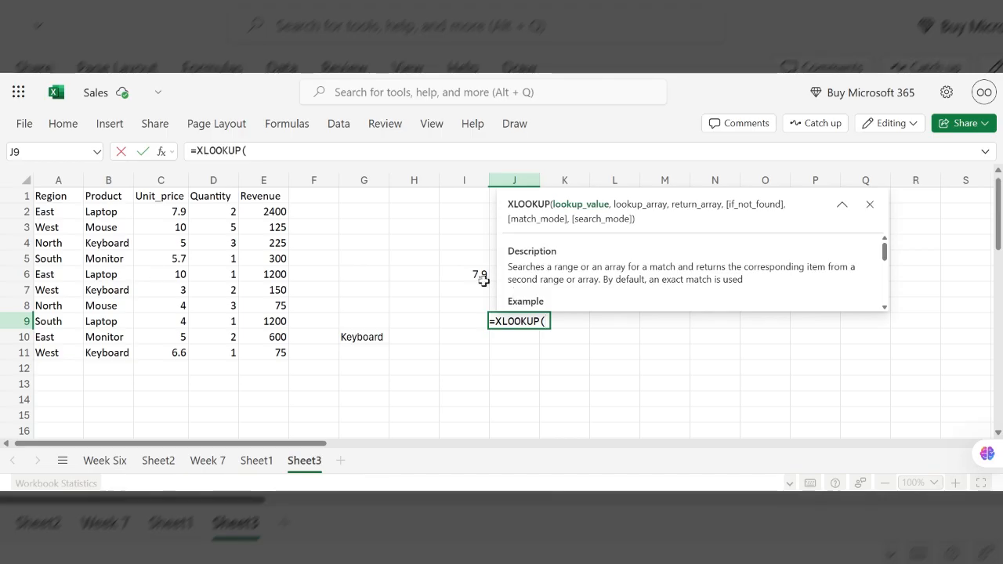
click(365, 336)
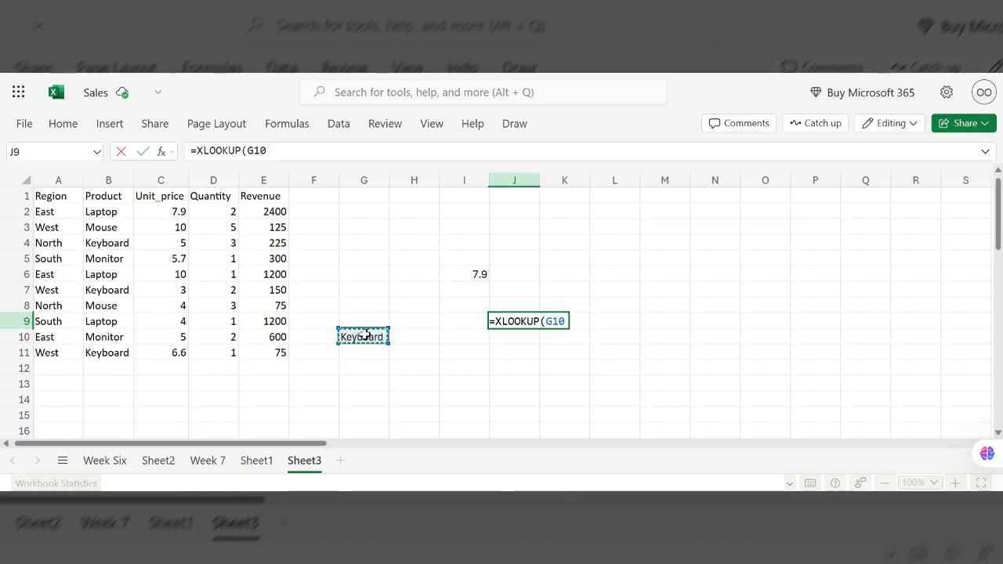
text(,)
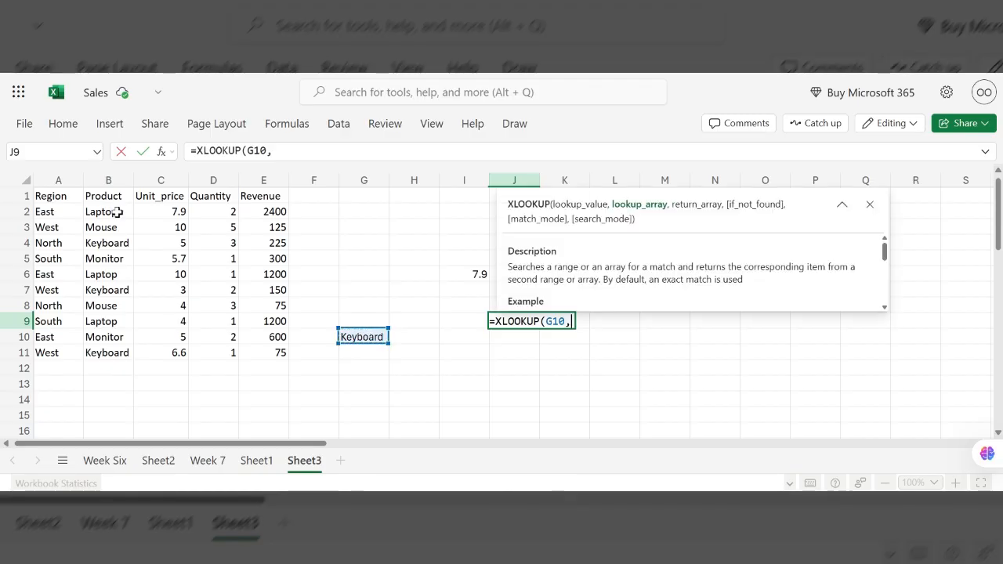
- Complete the J9 formula with lookup array B1:B11, return array C1:C11 and 0 as the not-found value
click(110, 182)
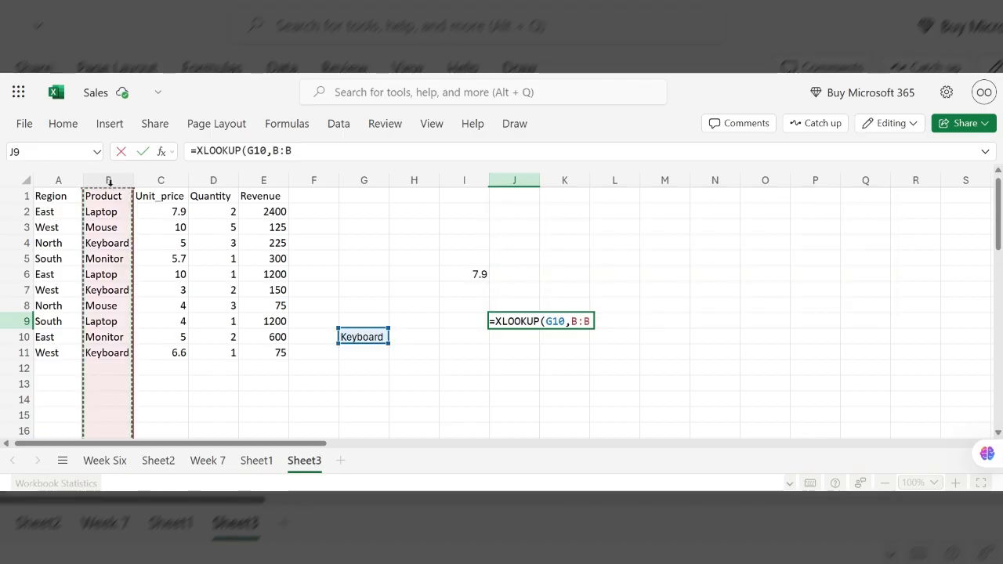
drag(109, 196, 108, 353)
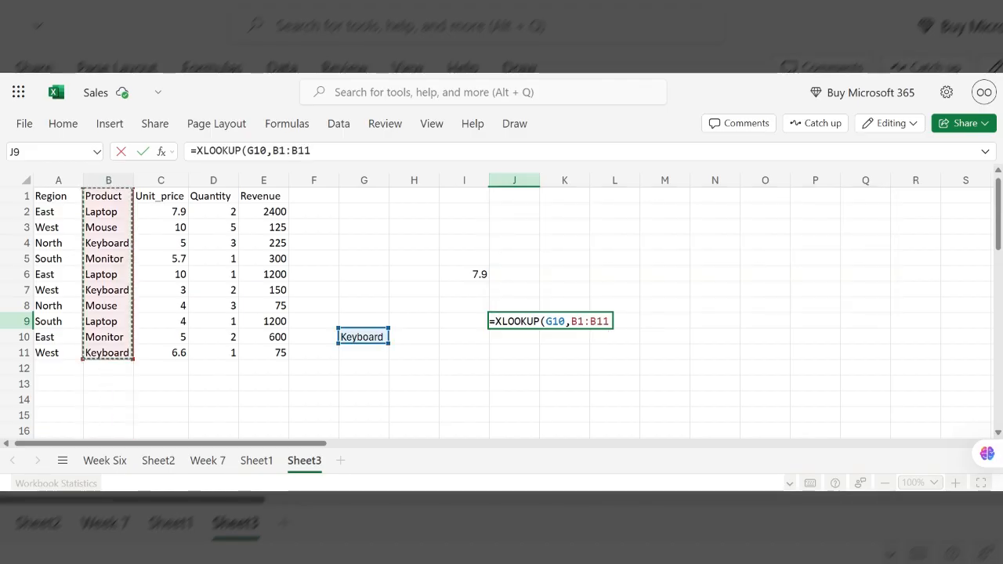
text(,)
click(149, 180)
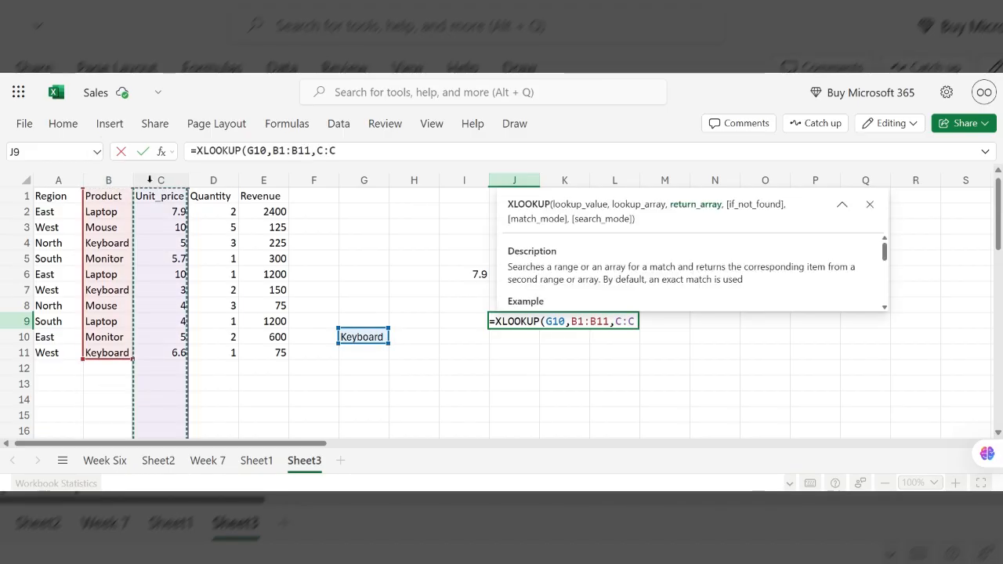
key(ctrl+shift+Up)
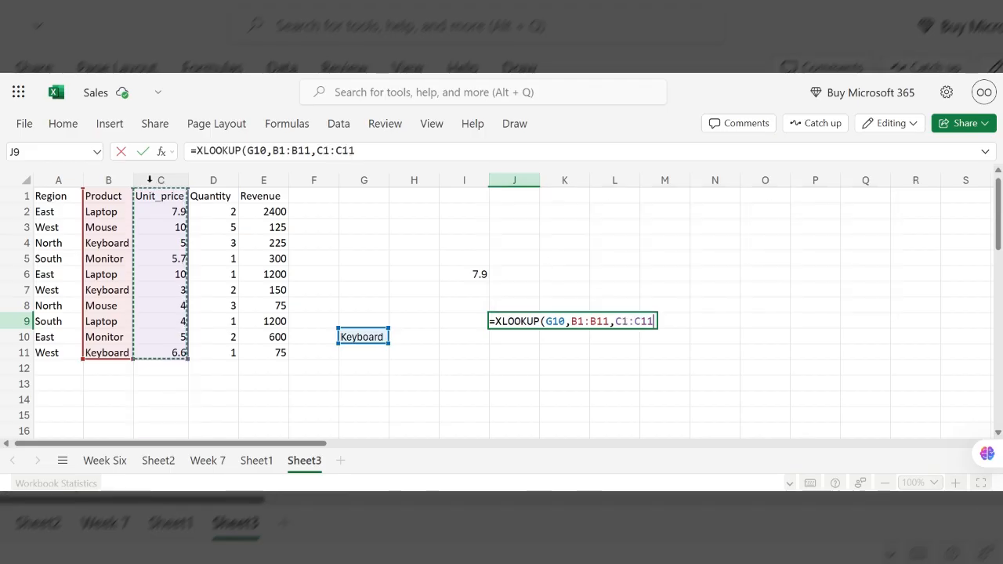
text(,0)
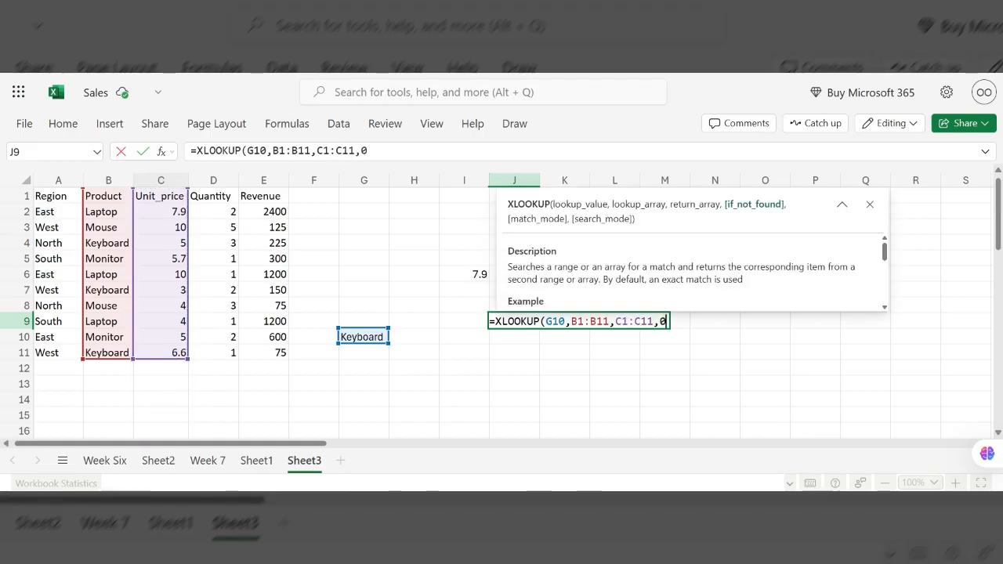
text())
key(Return)
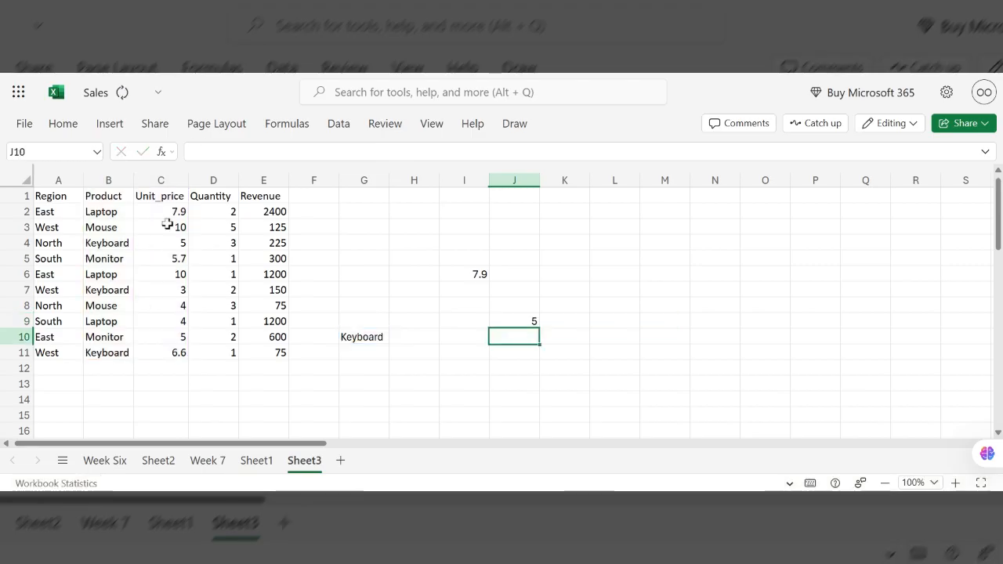
- Switch the product in G10's dropdown to Laptop, then to Mouse
click(372, 338)
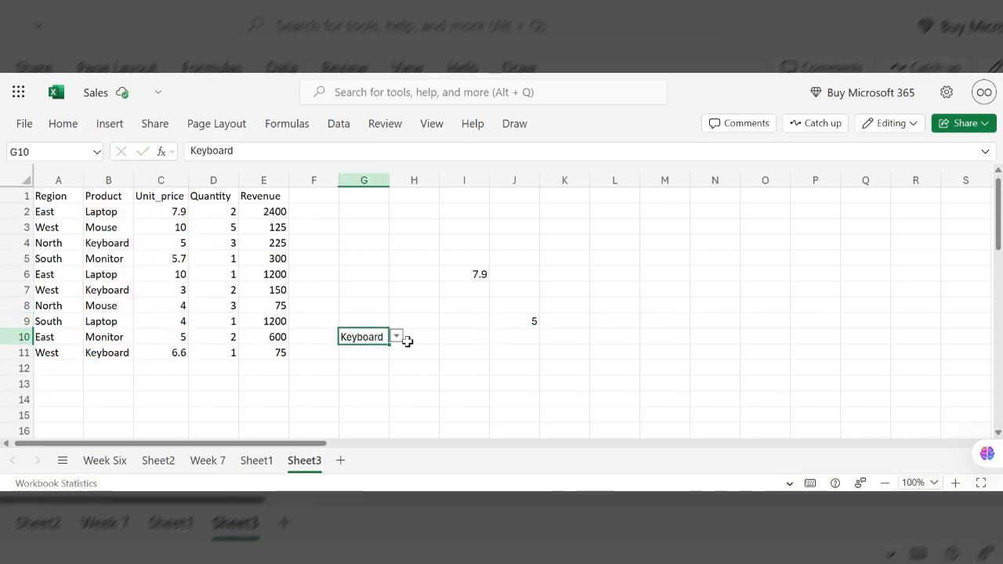
click(397, 337)
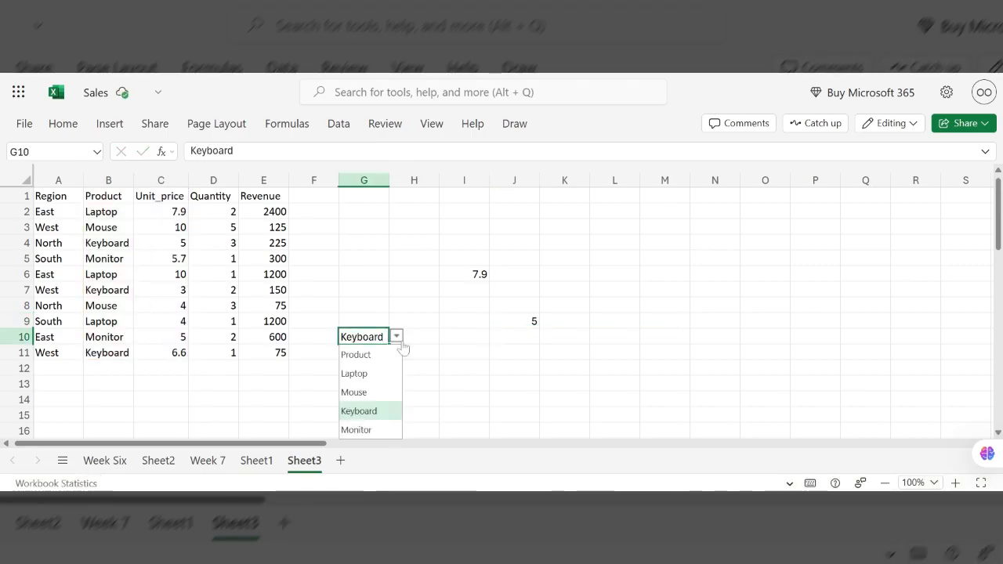
click(365, 375)
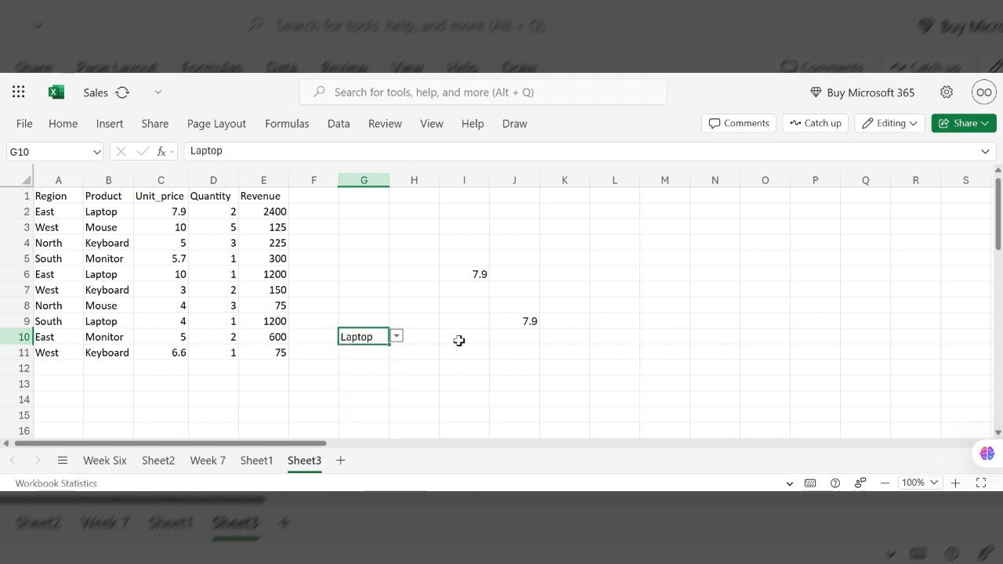
click(396, 336)
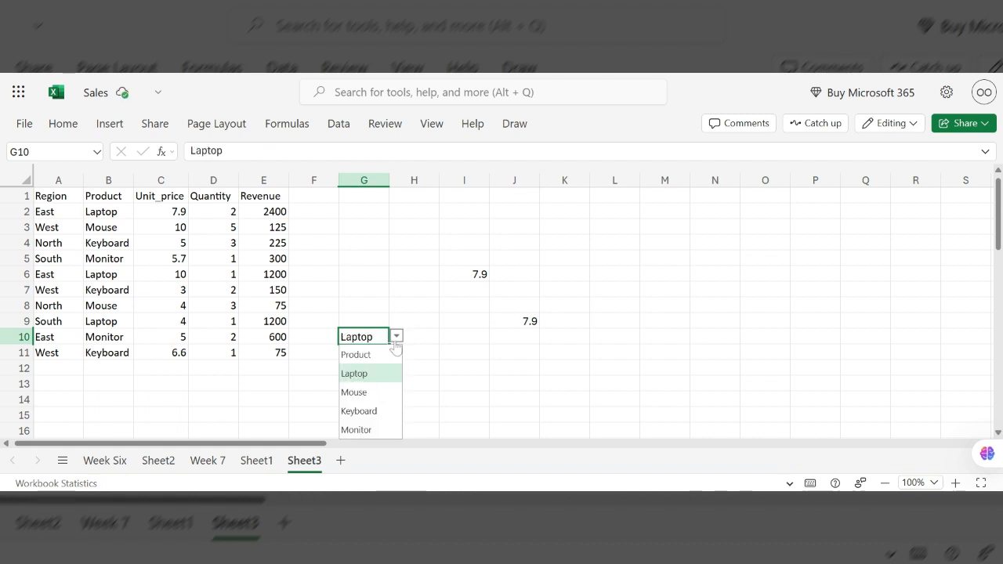
click(356, 392)
click(397, 336)
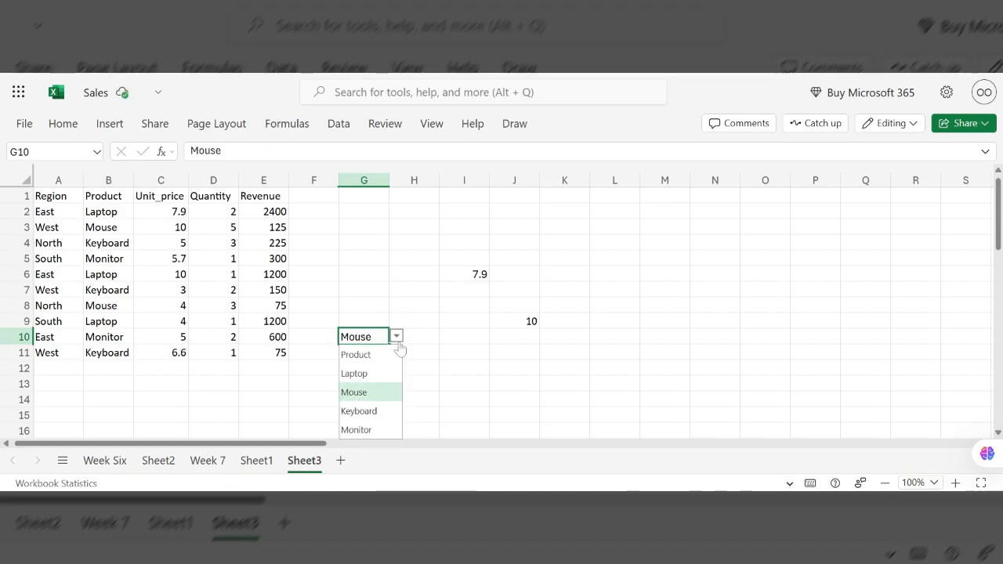
- Switch the product in G10's dropdown to Keyboard, then to Monitor
click(365, 410)
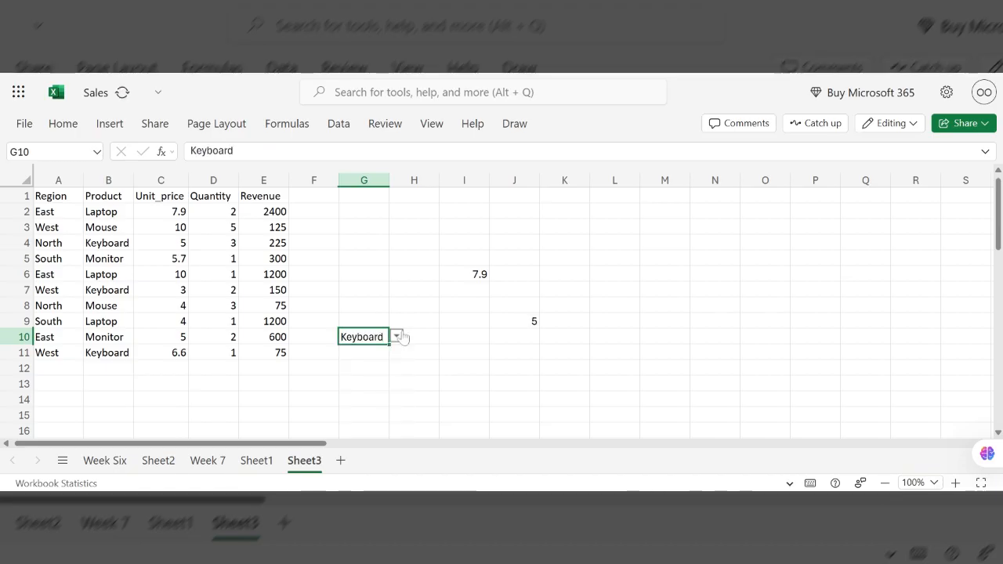
click(398, 337)
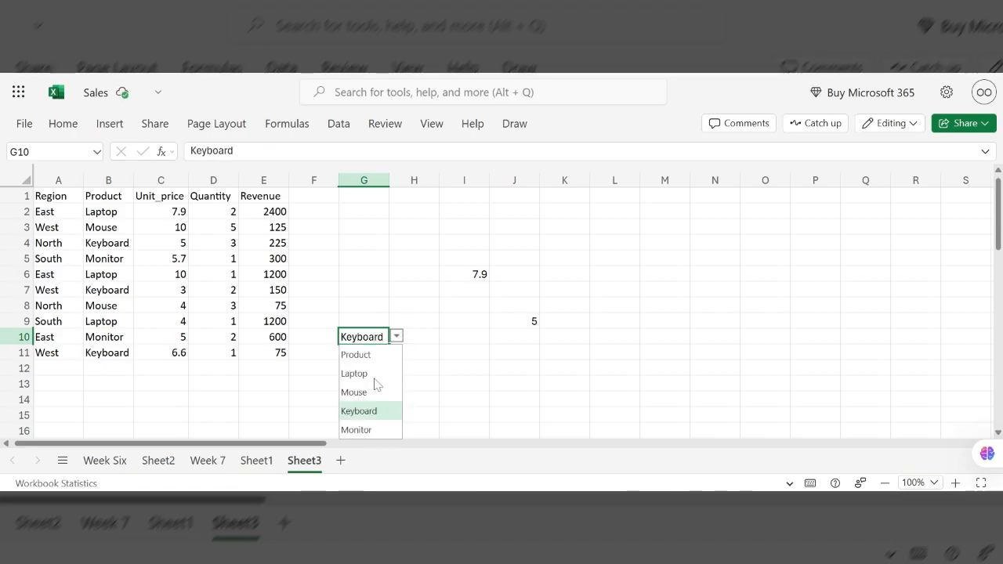
click(360, 430)
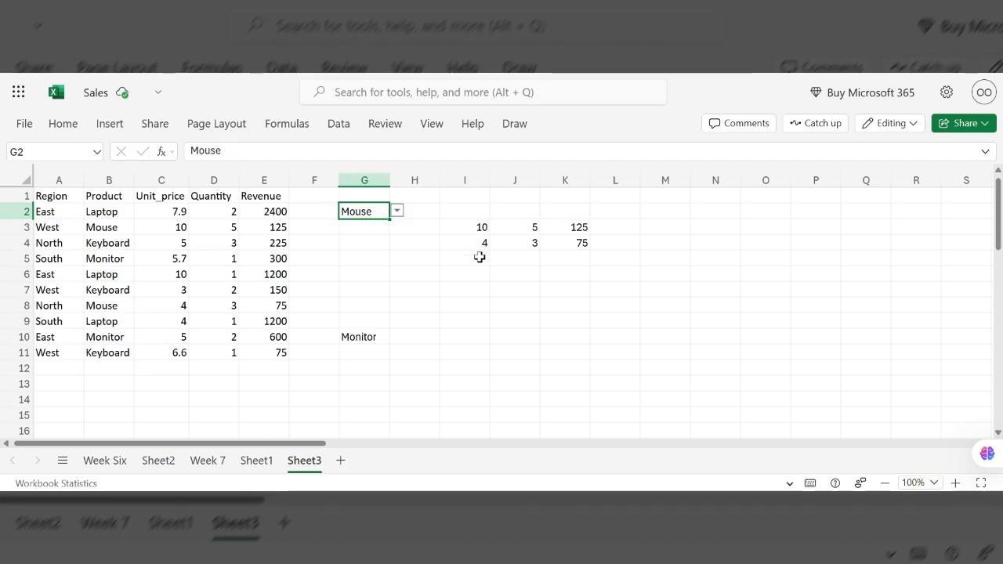
- Start a FILTER formula in cell I8
click(464, 301)
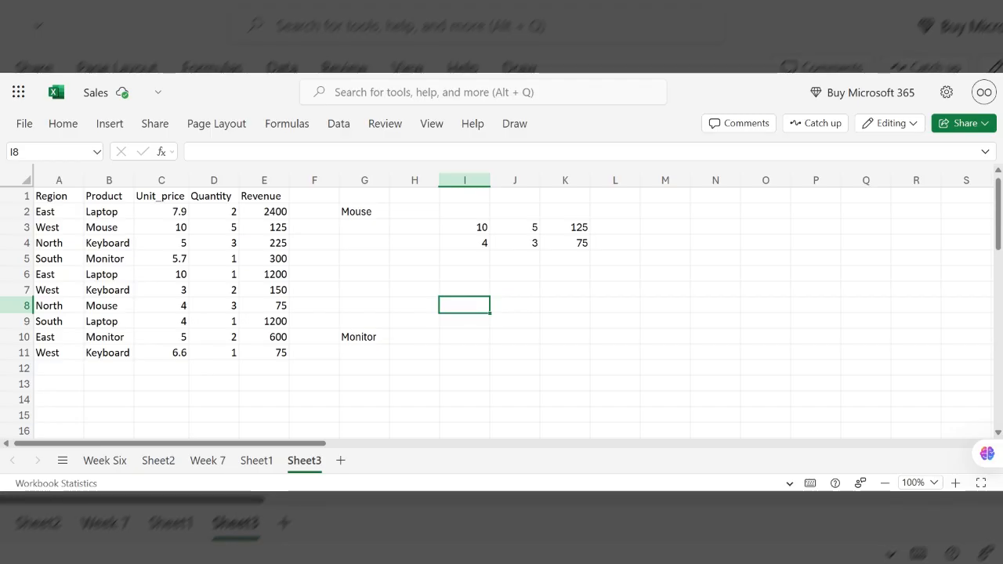
text(=fi)
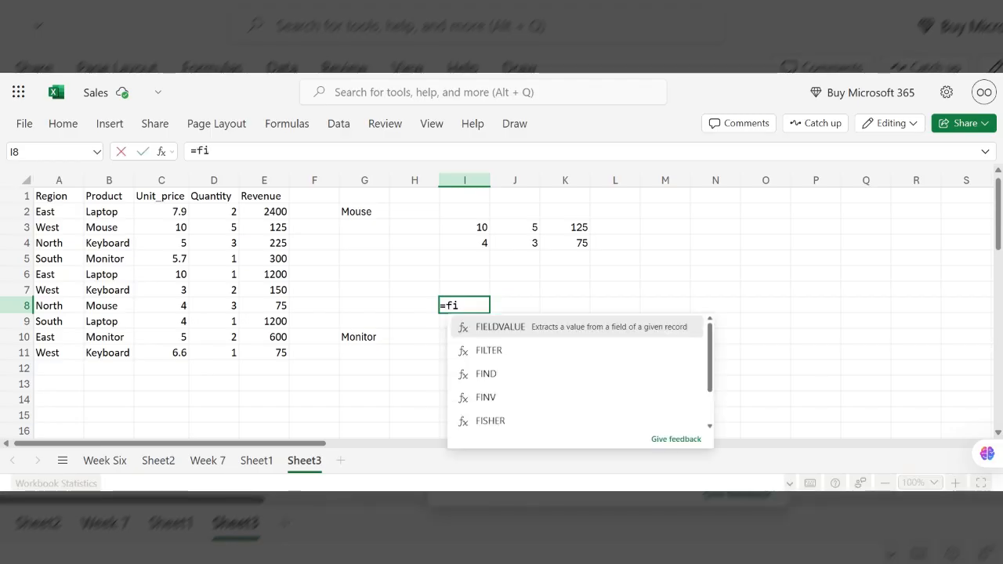
text(l)
click(490, 329)
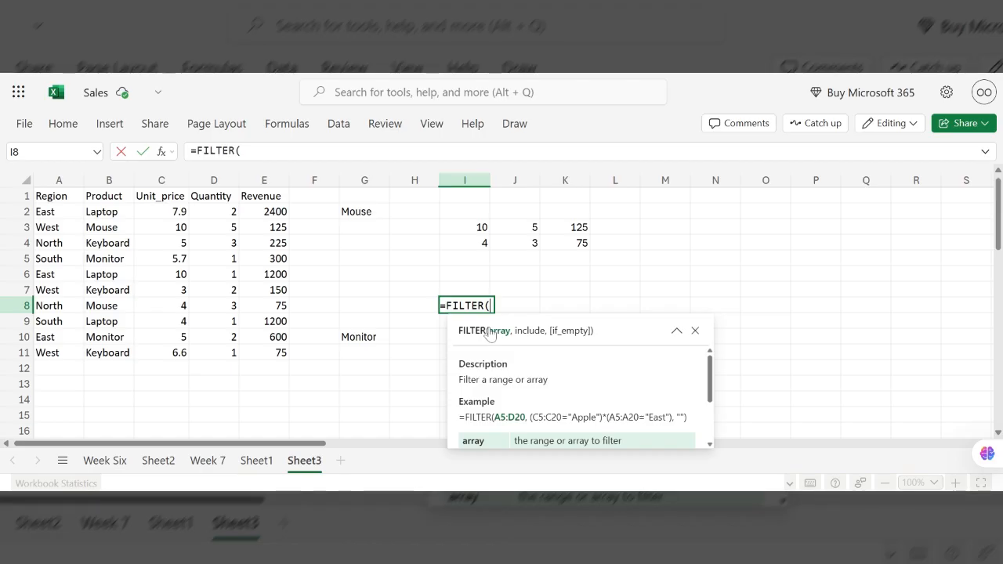
- Set the FILTER array argument to the range C1:E11
click(154, 199)
key(shift+Right)
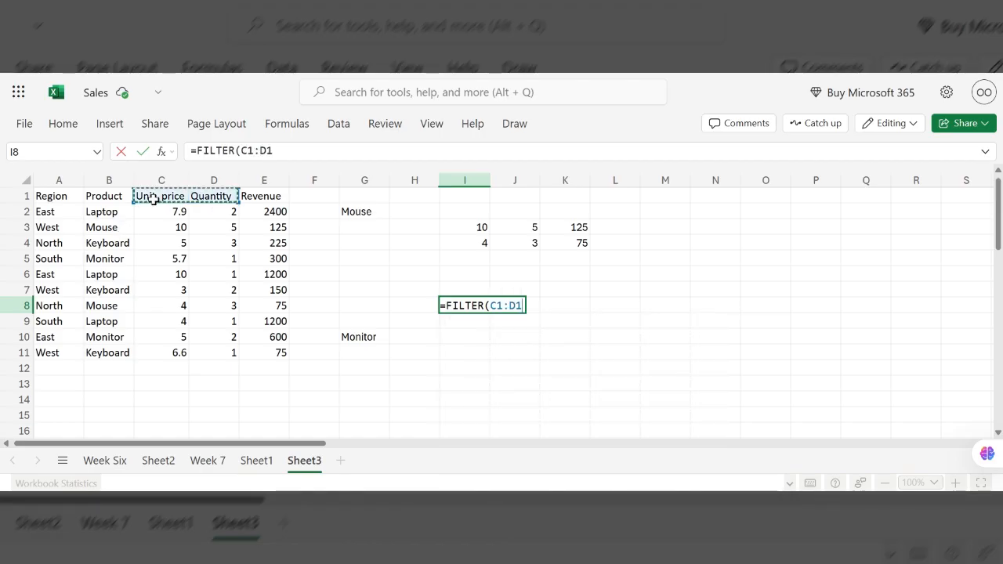
key(shift+Right)
key(shift+Down)
key(shift+Down)
key(shift+Down)
key(shift+Down)
key(shift+Down)
key(shift+Down)
key(shift+Down)
key(shift+Down)
key(shift+Down)
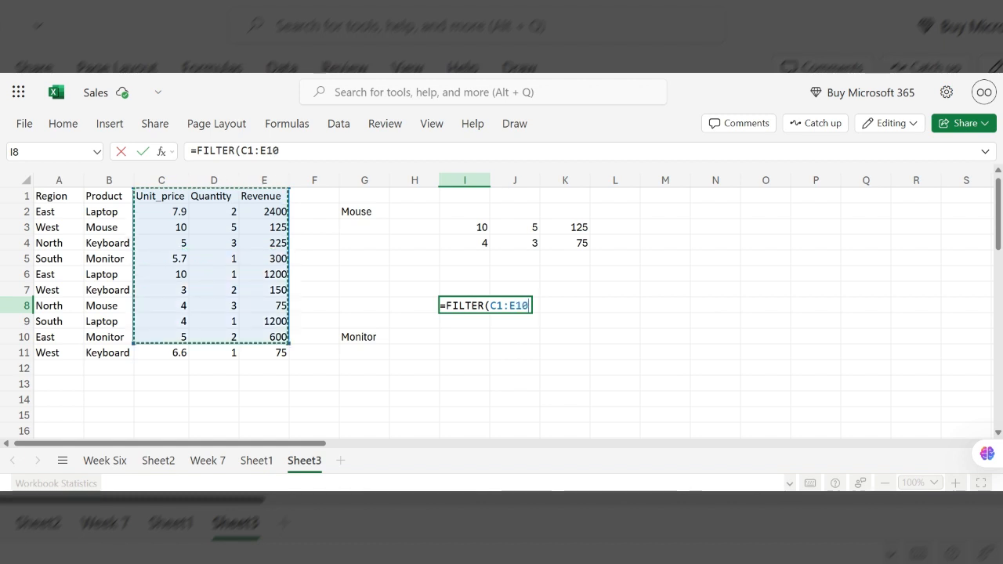
key(shift+Down)
text(,)
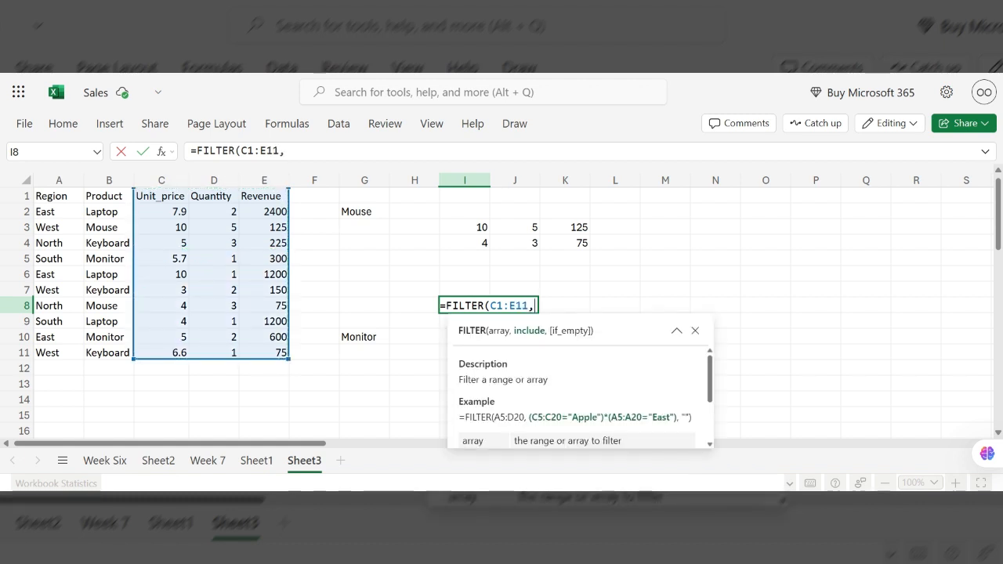
- Complete the I8 formula with the include condition B1:B11=G2 and check the spilled result cells
click(98, 182)
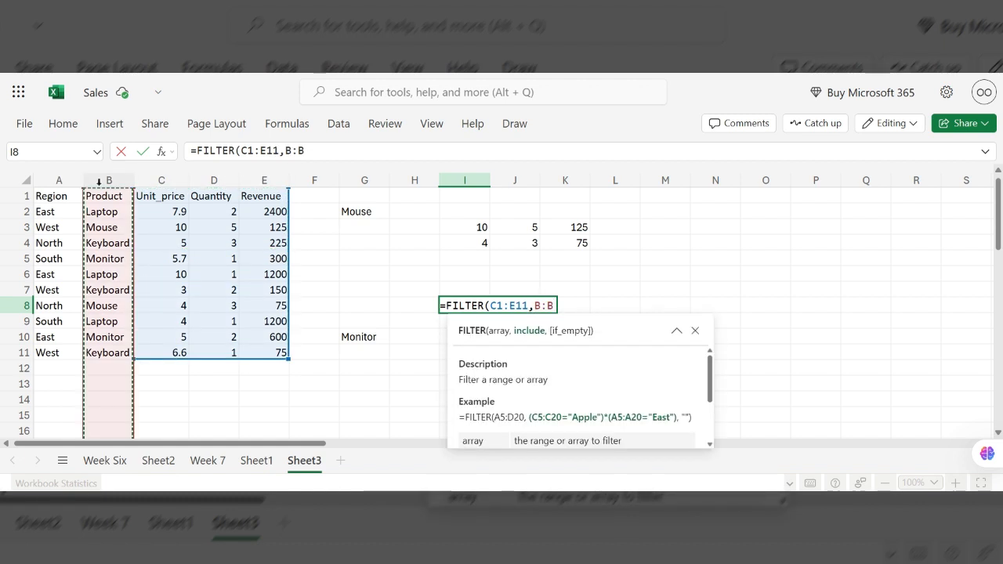
key(ctrl+shift+Down)
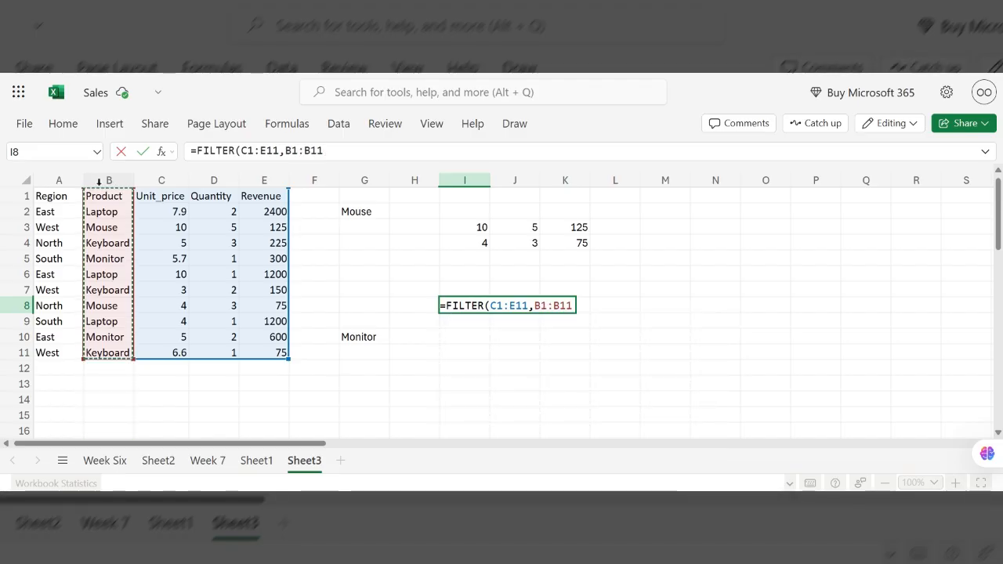
text(=)
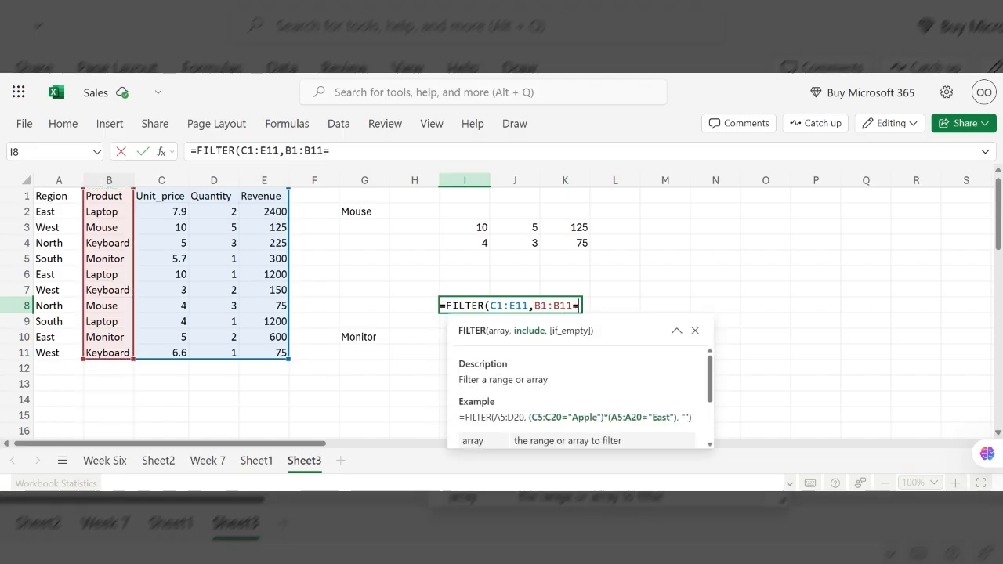
click(366, 211)
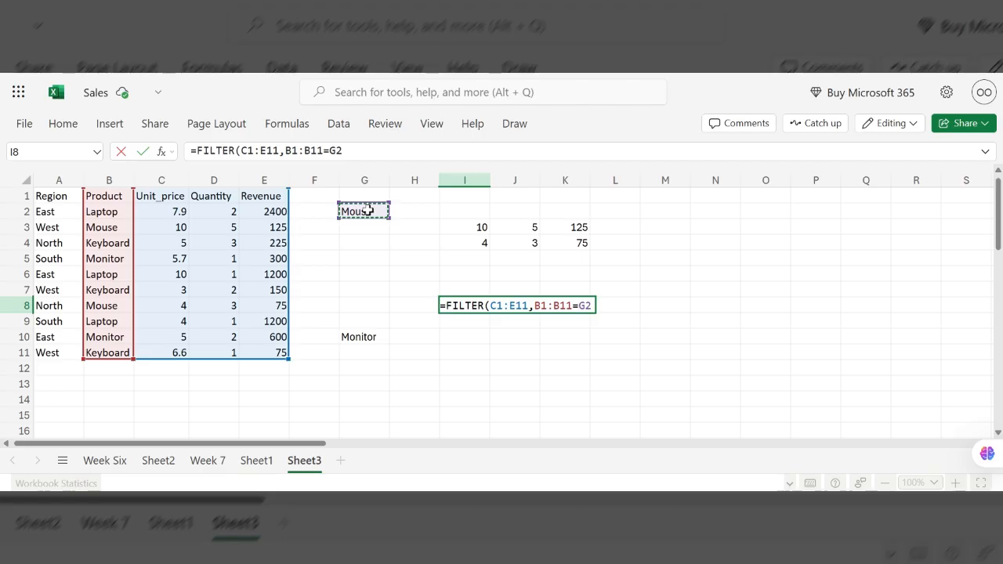
text())
key(Return)
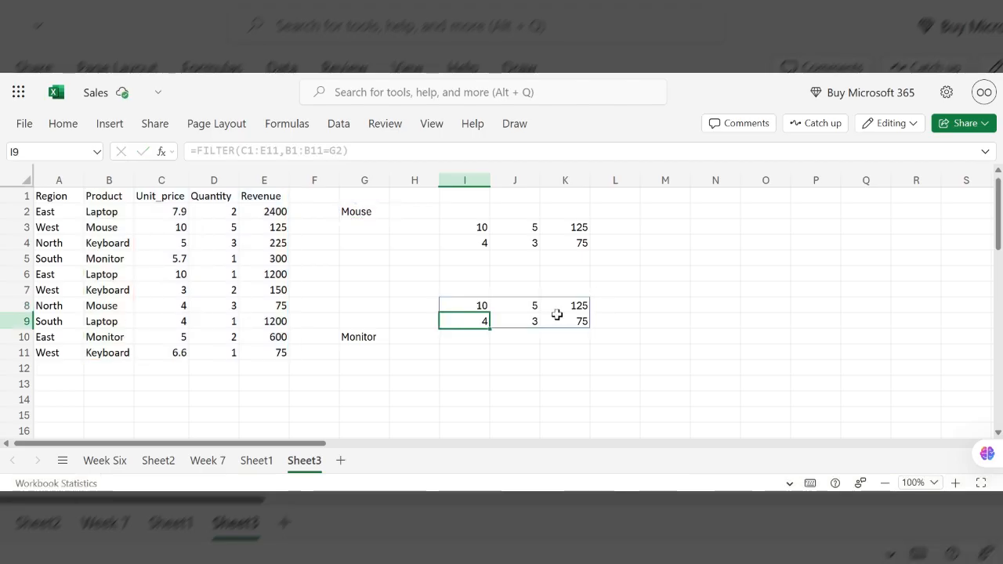
click(615, 306)
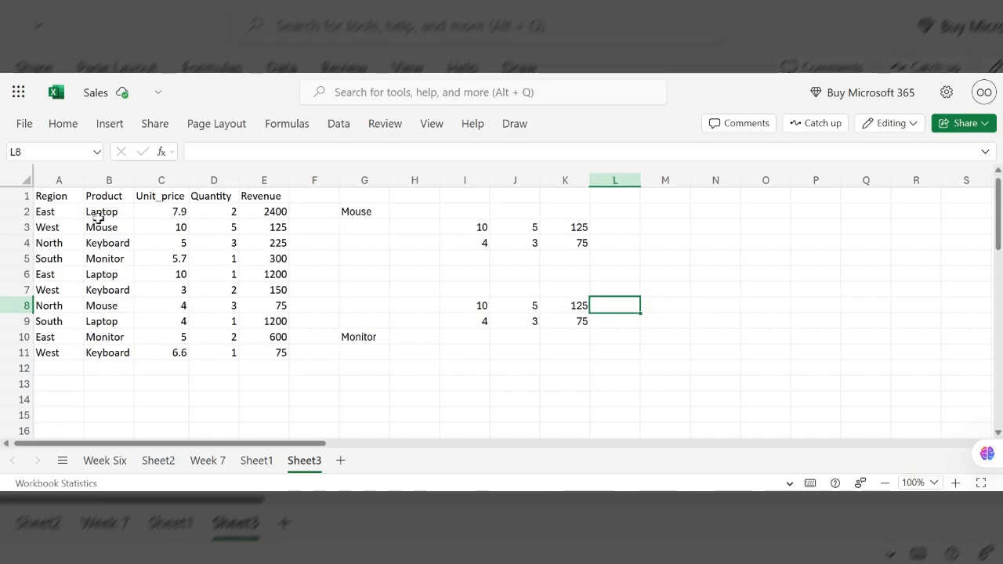
click(465, 305)
click(519, 305)
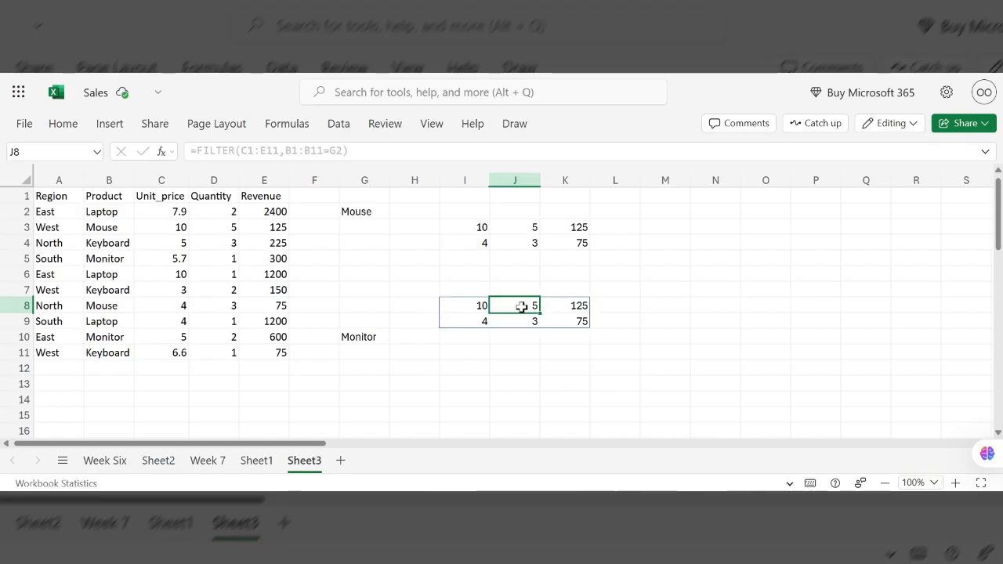
click(575, 306)
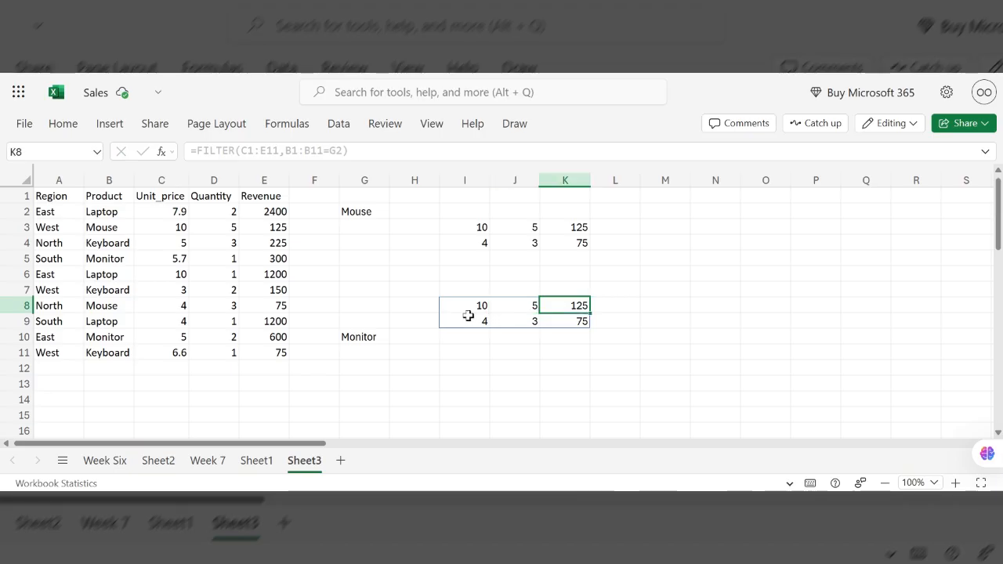
- Switch the product in G2's dropdown to Keyboard and reopen the dropdown
click(365, 212)
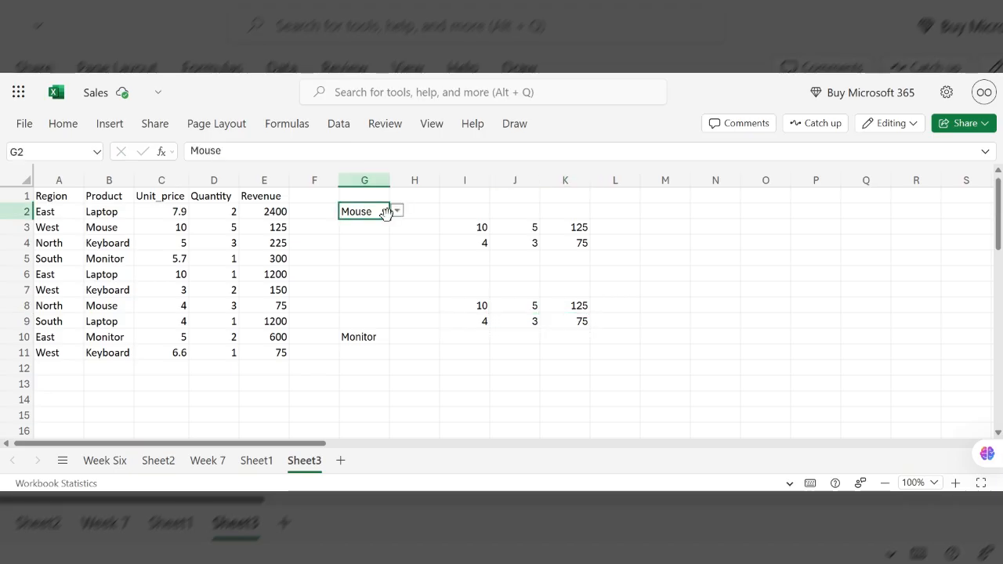
click(397, 212)
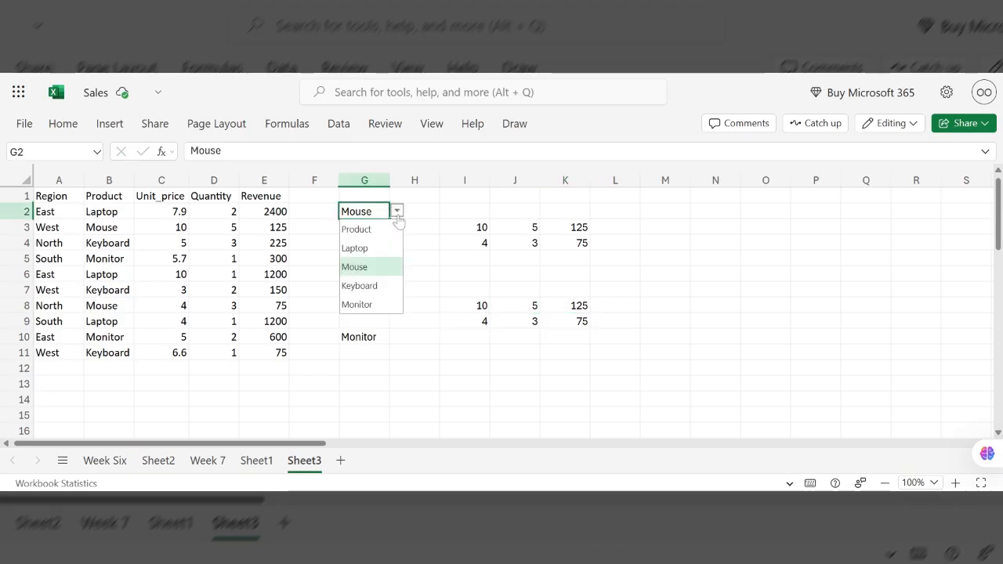
click(359, 285)
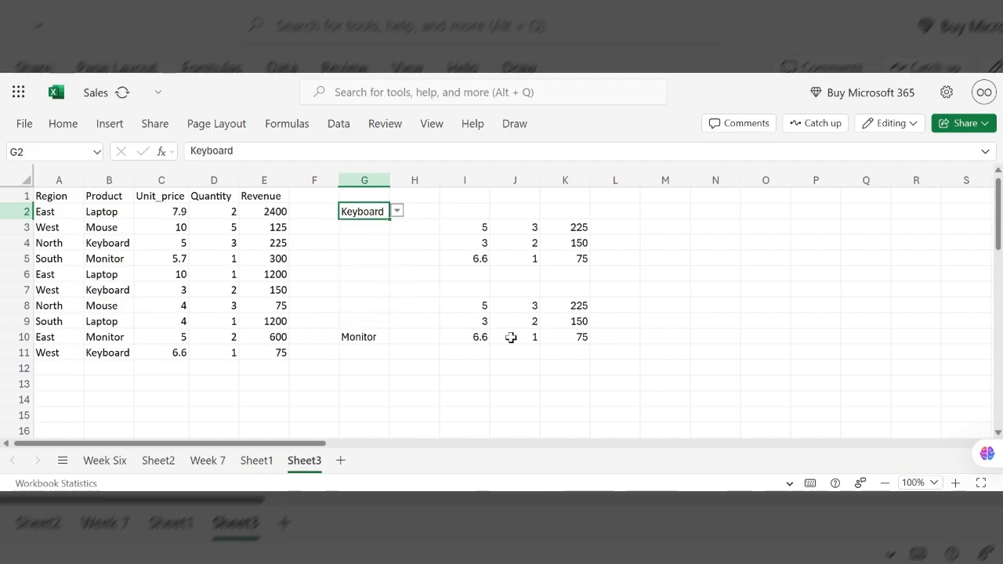
click(397, 211)
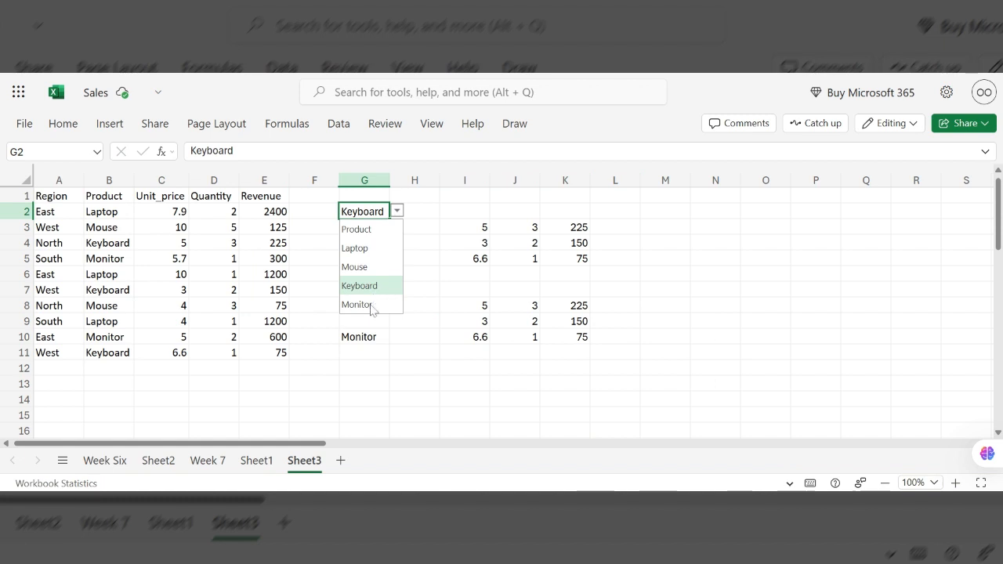